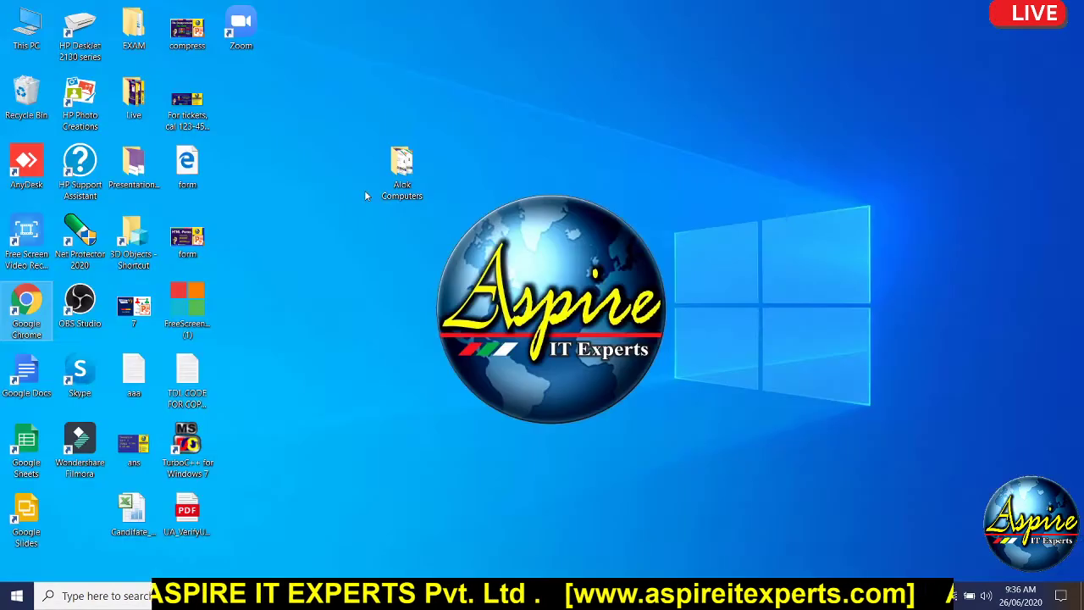
Reposition the Alok Computers folder in the empty desktop area beside the icon columns and check its Send to options
{"action": "left_click_drag", "start_coordinate": [395, 188], "coordinate": [392, 120]}
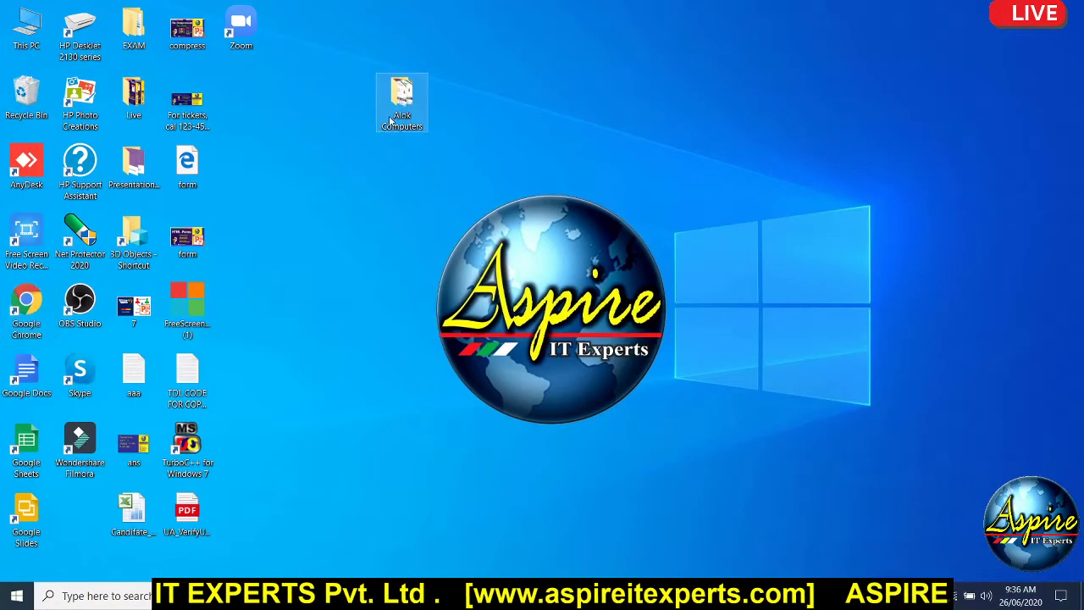
{"action": "right_click", "coordinate": [408, 87]}
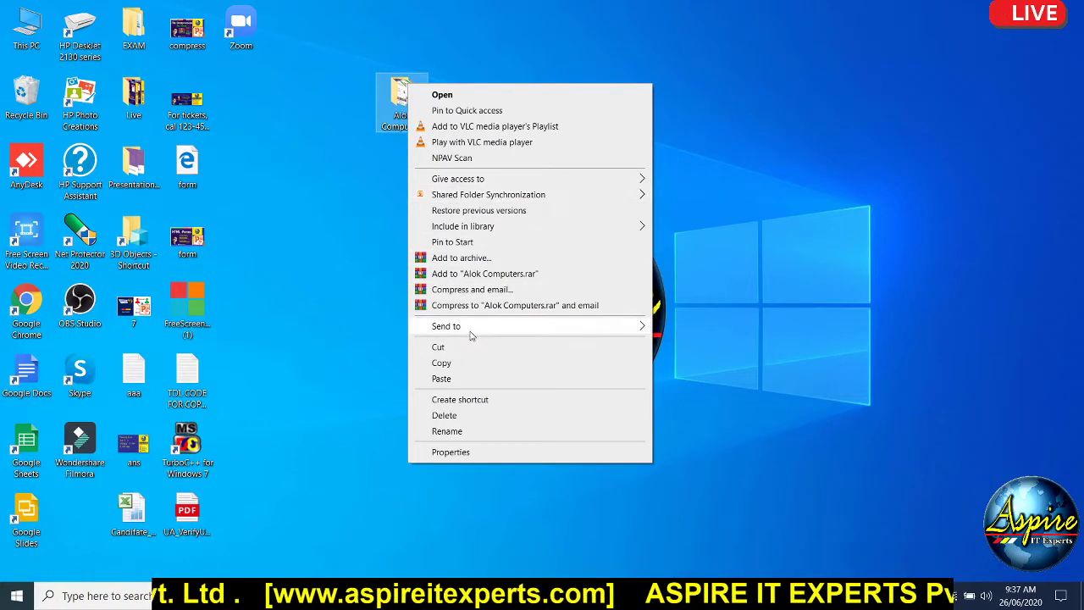
{"action": "mouse_move", "coordinate": [471, 333]}
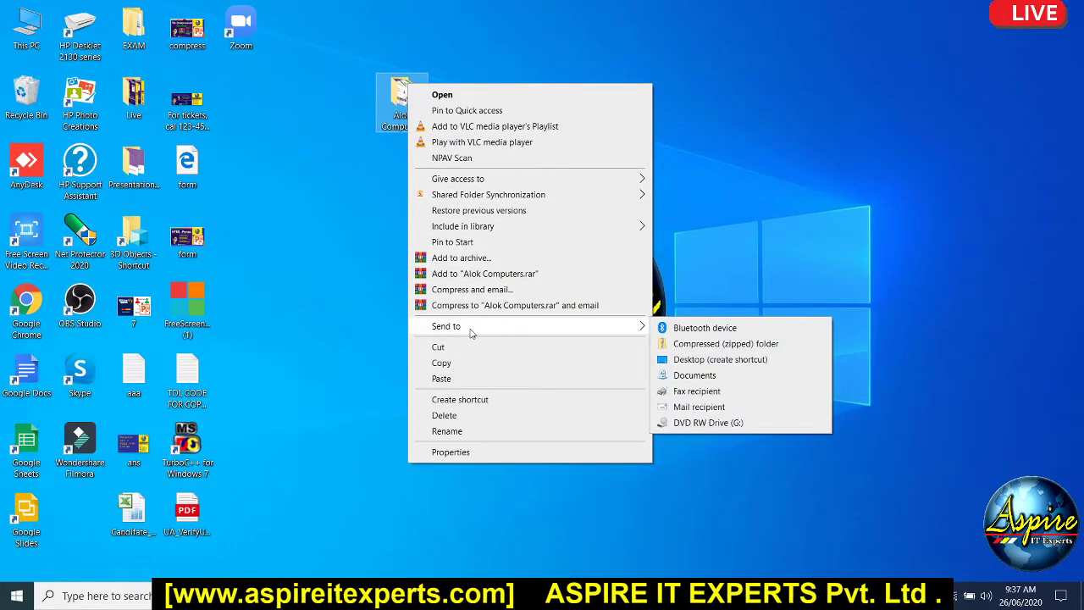
{"action": "left_click", "coordinate": [679, 193]}
{"action": "left_click_drag", "start_coordinate": [421, 102], "coordinate": [368, 103]}
{"action": "left_click", "coordinate": [506, 122]}
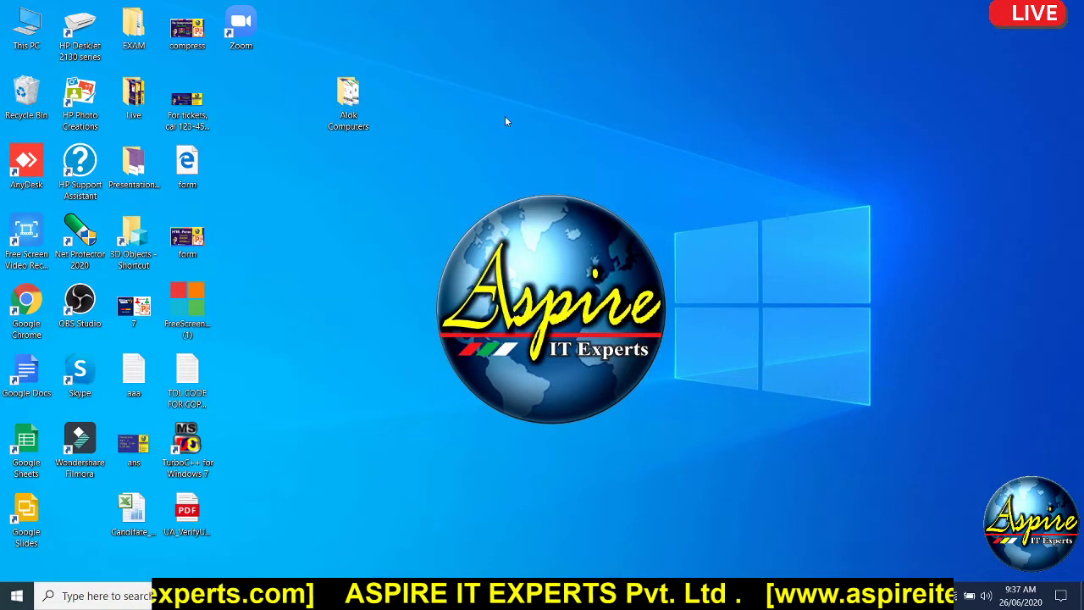
Compress the Alok Computers folder into a zipped folder on the desktop
{"action": "right_click", "coordinate": [345, 98]}
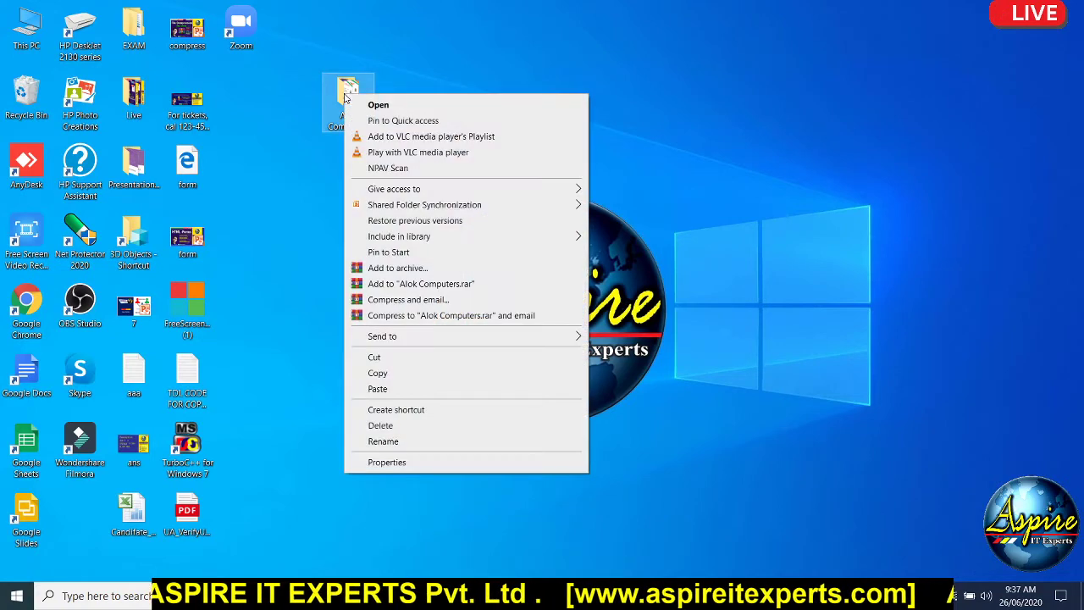
{"action": "mouse_move", "coordinate": [404, 339]}
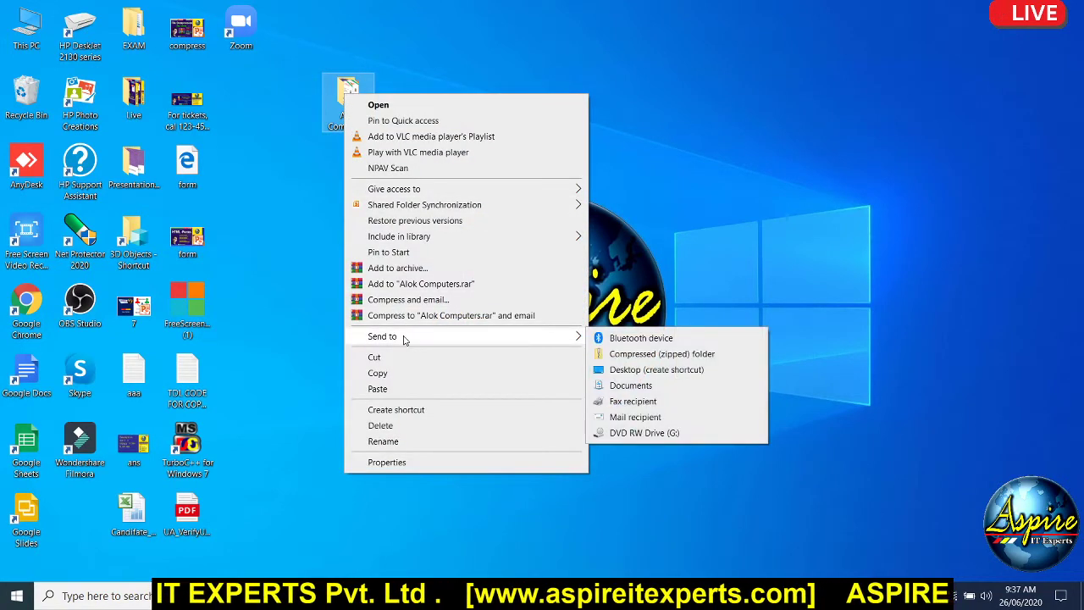
{"action": "left_click", "coordinate": [661, 355]}
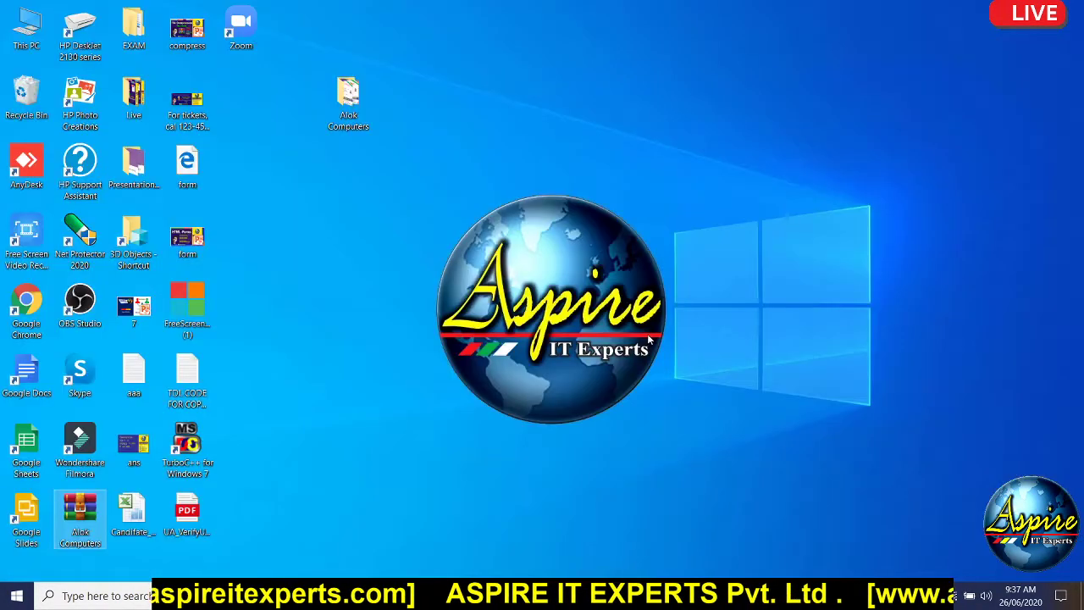
{"action": "left_click", "coordinate": [385, 325]}
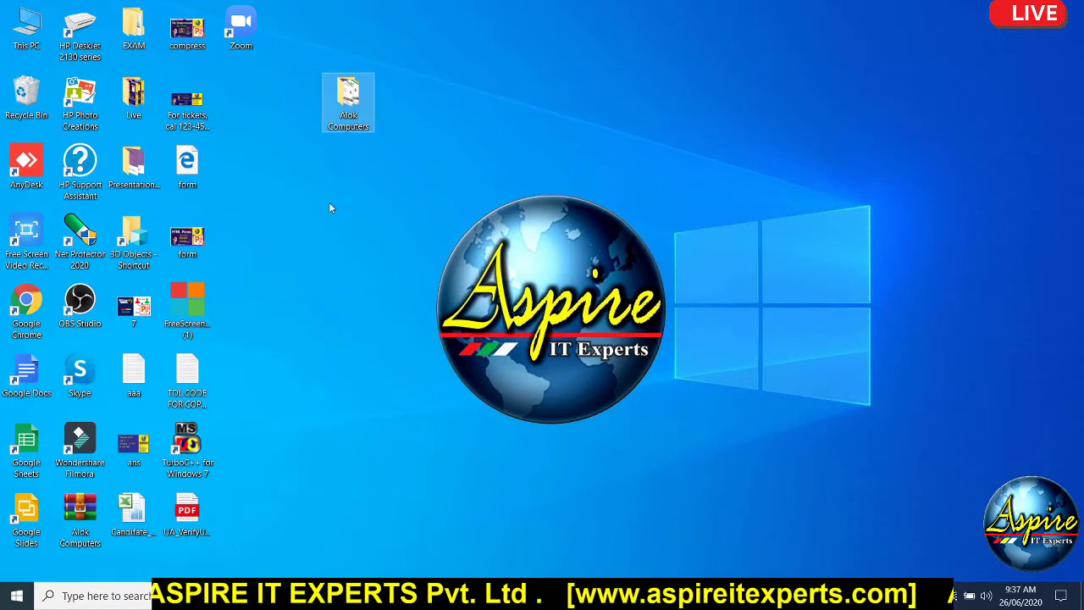
{"action": "left_click", "coordinate": [335, 235]}
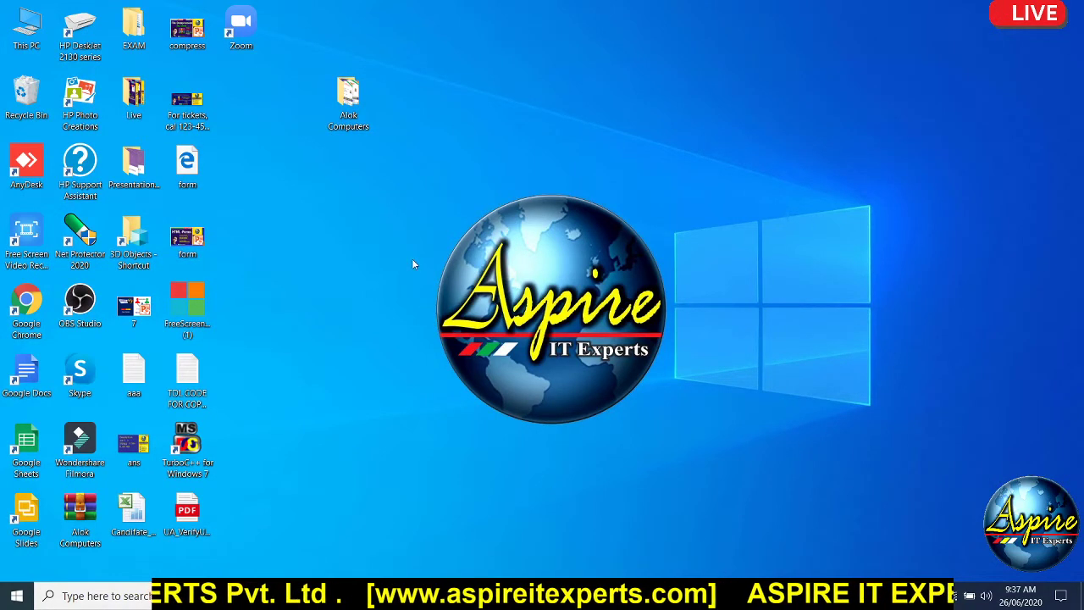
Create a second zipped copy of the Alok Computers folder and place it diagonally below the folder on the desktop
{"action": "right_click", "coordinate": [353, 100]}
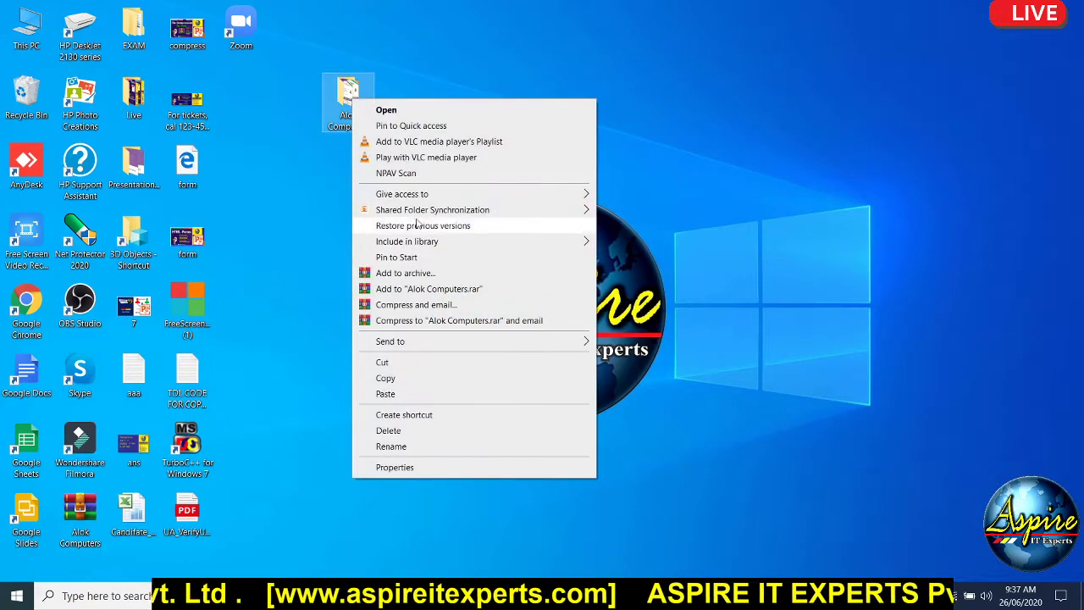
{"action": "mouse_move", "coordinate": [431, 342]}
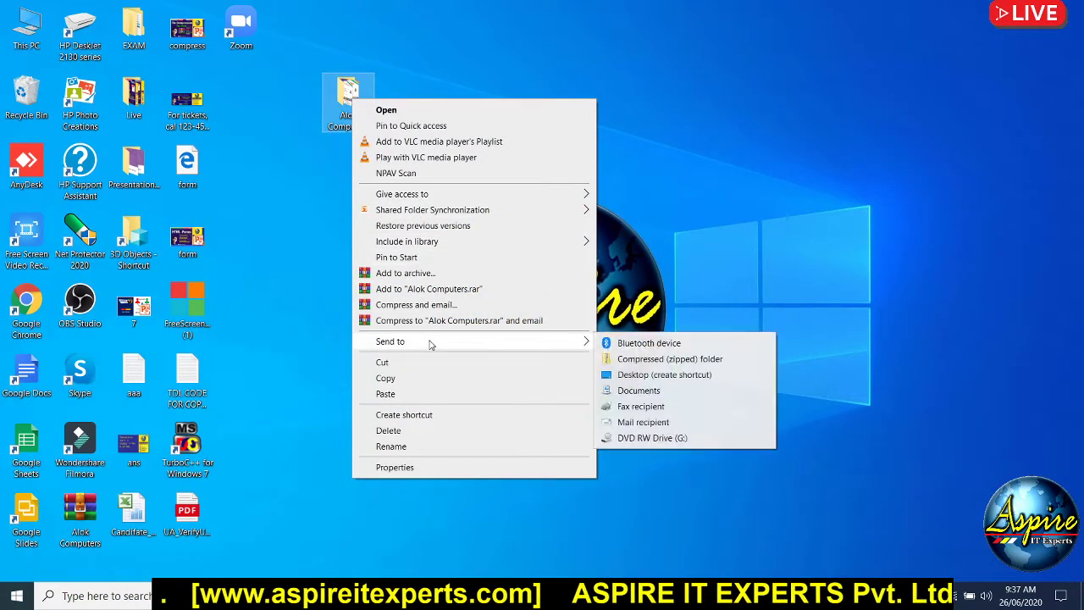
{"action": "left_click", "coordinate": [624, 366]}
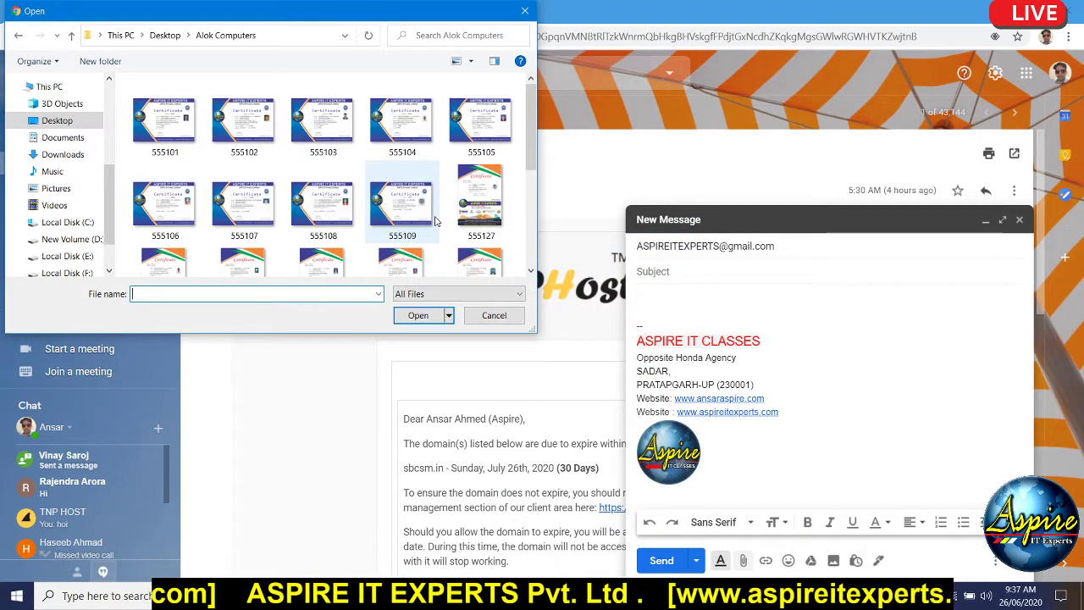
{"action": "key", "text": "super+d"}
{"action": "left_click_drag", "start_coordinate": [242, 101], "coordinate": [297, 195]}
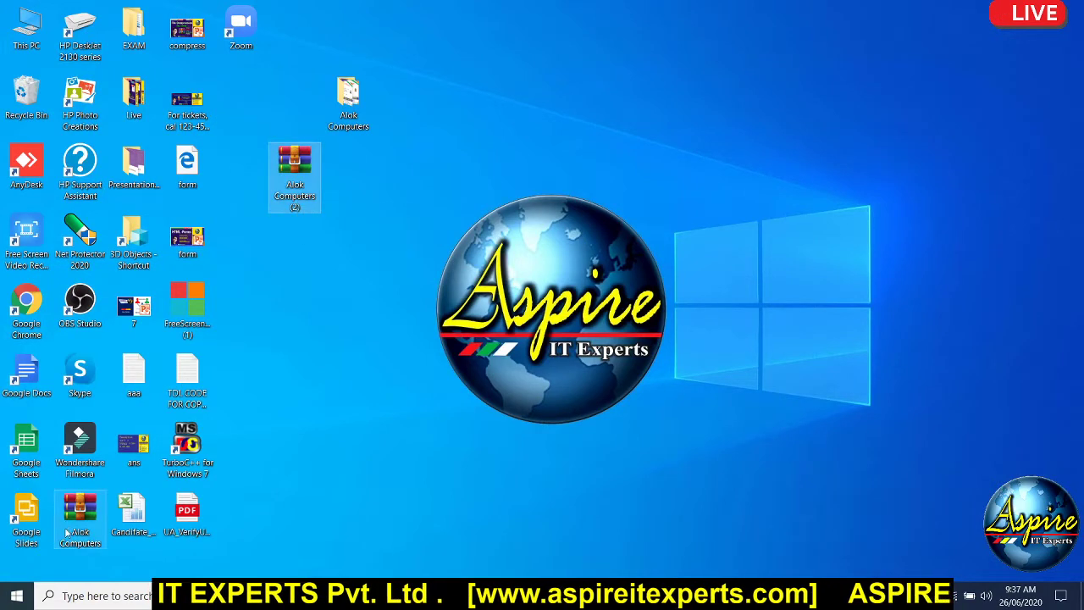
Delete the duplicate archive Alok Computers (2) and move the original Alok Computers archive into the space below the folder
{"action": "left_click", "coordinate": [67, 532]}
{"action": "left_click", "coordinate": [291, 176]}
{"action": "key", "text": "Delete"}
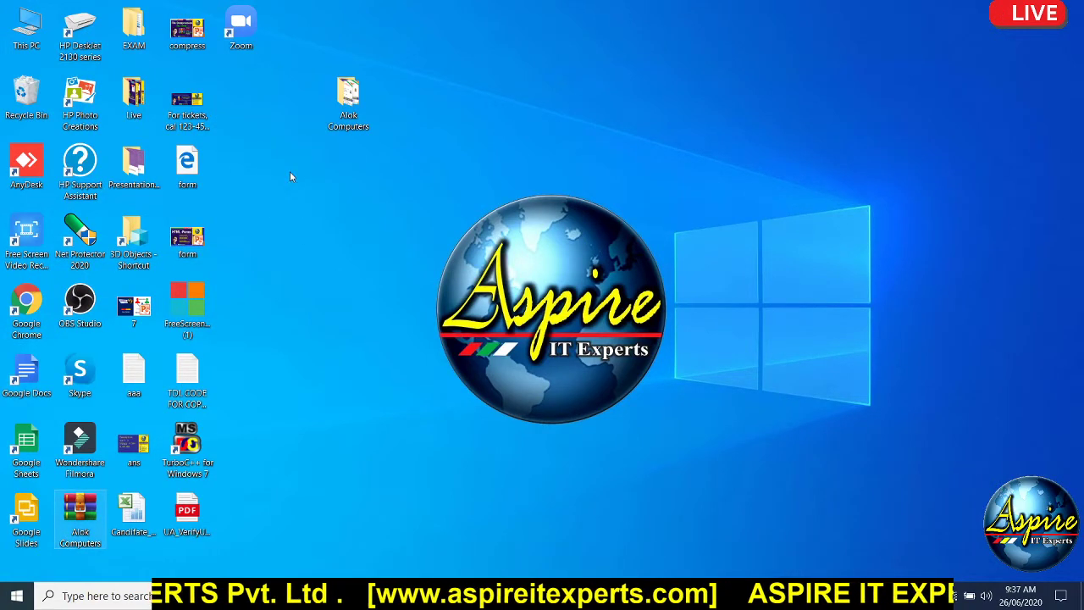
{"action": "left_click_drag", "start_coordinate": [76, 512], "coordinate": [345, 241]}
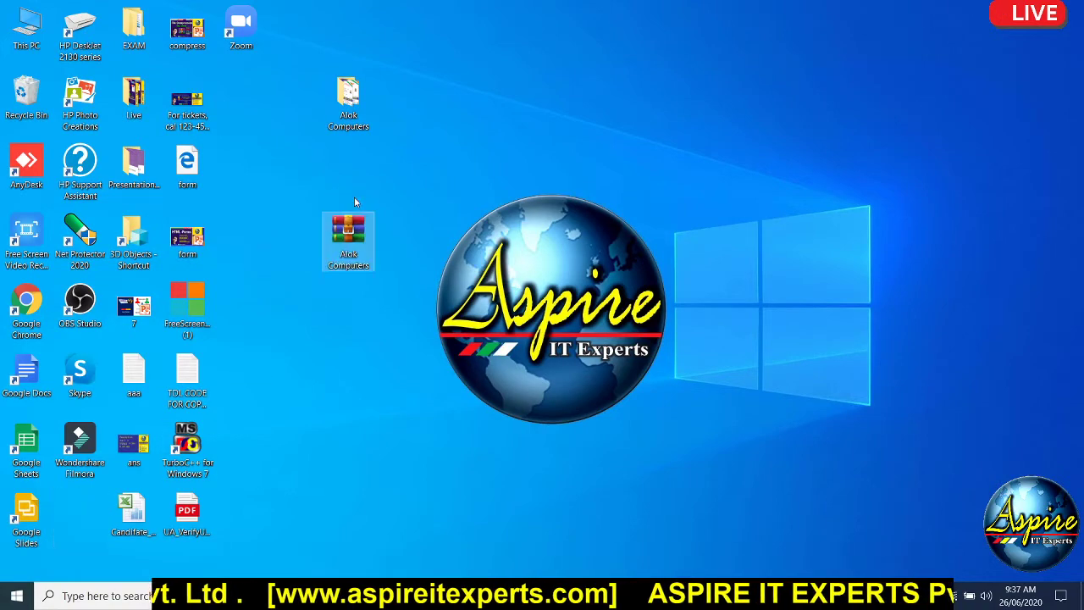
Compare the sizes of the Alok Computers folder and its zip archive in their properties, and close both property windows
{"action": "right_click", "coordinate": [358, 118]}
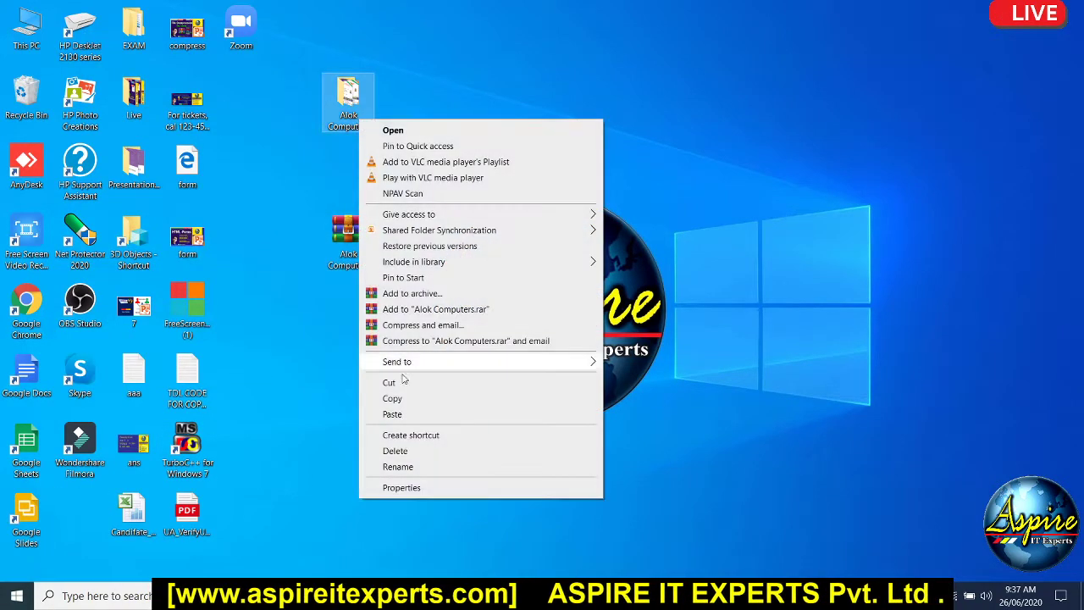
{"action": "left_click", "coordinate": [421, 486]}
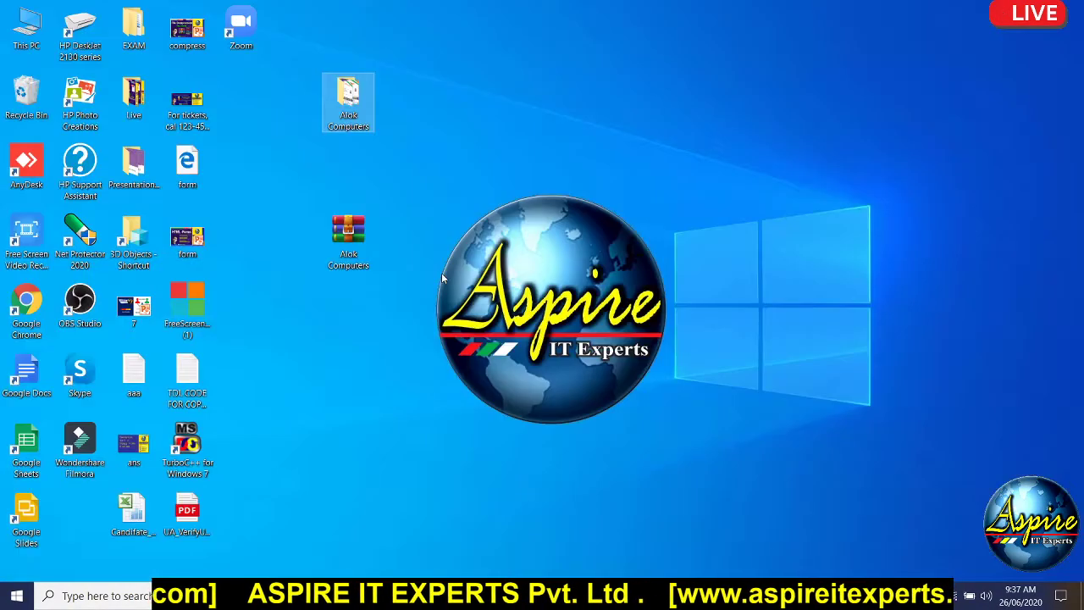
{"action": "right_click", "coordinate": [365, 256]}
{"action": "left_click", "coordinate": [410, 542]}
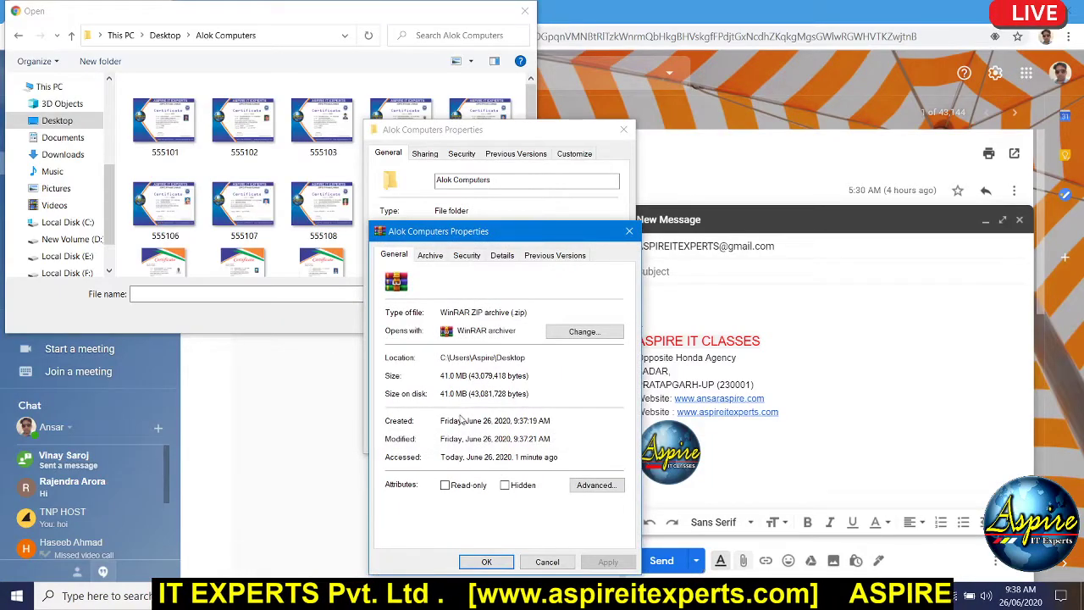
{"action": "left_click", "coordinate": [547, 561]}
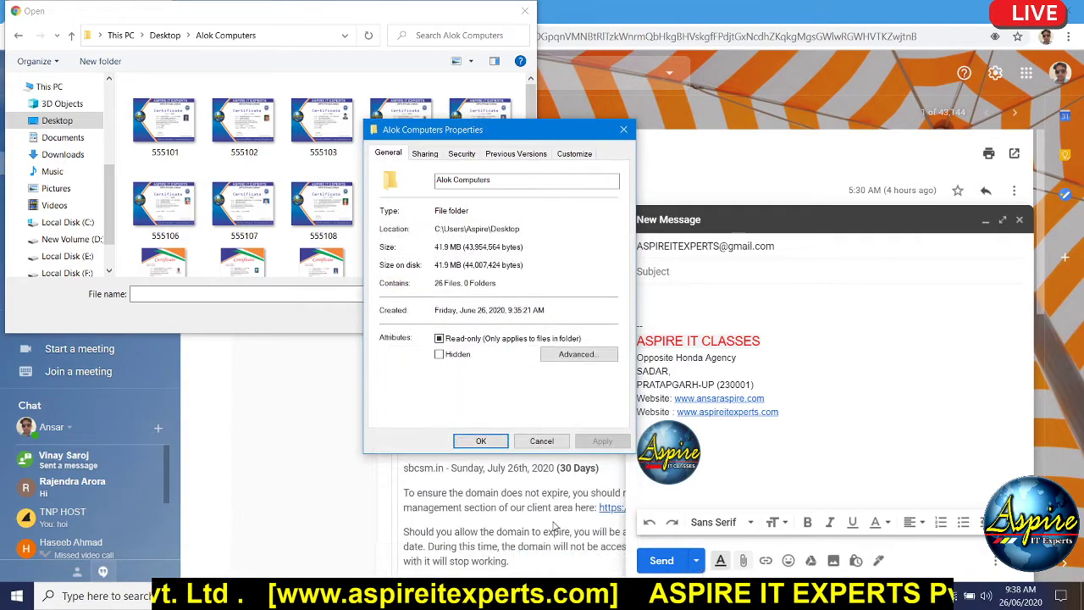
{"action": "key", "text": "Return"}
{"action": "key", "text": "Escape"}
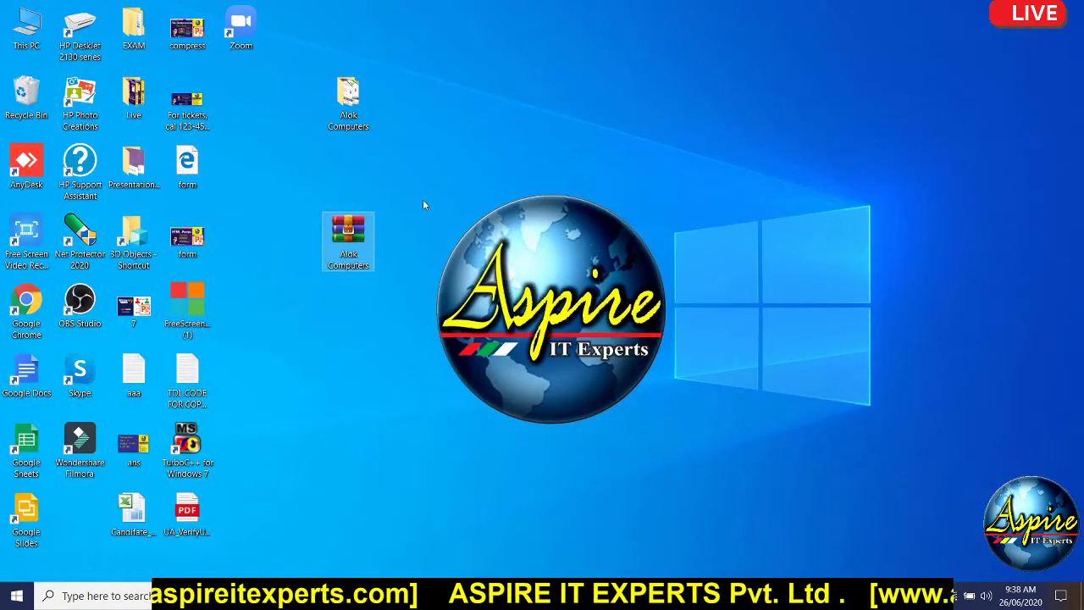
Open the Alok Computers folder to view its contents and return to the desktop
{"action": "mouse_move", "coordinate": [348, 98]}
{"action": "left_mouse_down"}
{"action": "mouse_move", "coordinate": [475, 100]}
{"action": "mouse_move", "coordinate": [350, 103]}
{"action": "left_mouse_up"}
{"action": "double_click", "coordinate": [350, 104]}
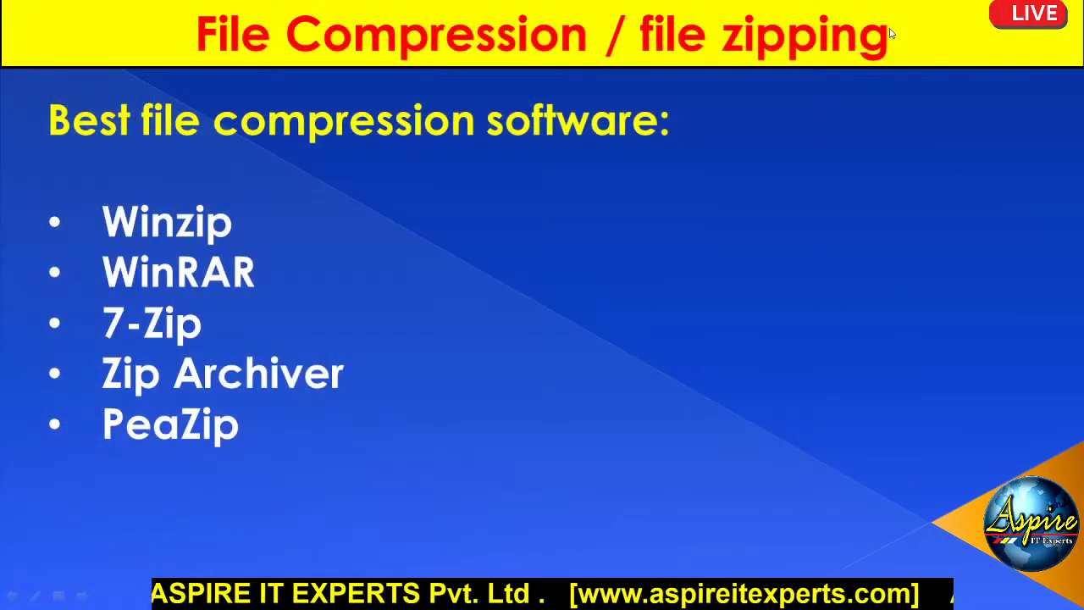
{"action": "left_click", "coordinate": [890, 30]}
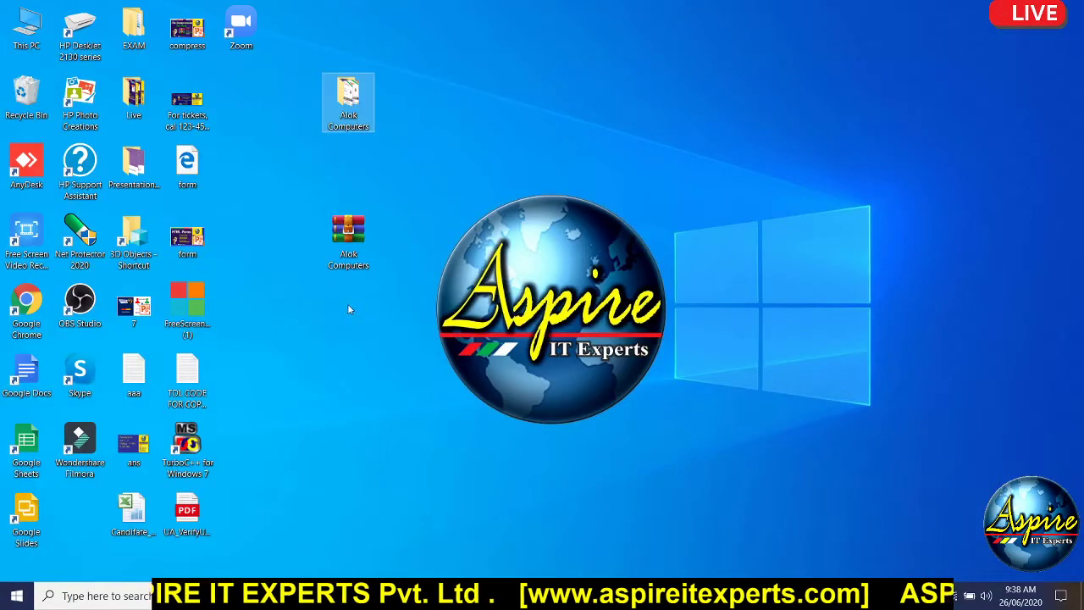
Move the Alok Computers archive directly beneath the Alok Computers folder on the desktop
{"action": "left_click_drag", "start_coordinate": [348, 237], "coordinate": [348, 167]}
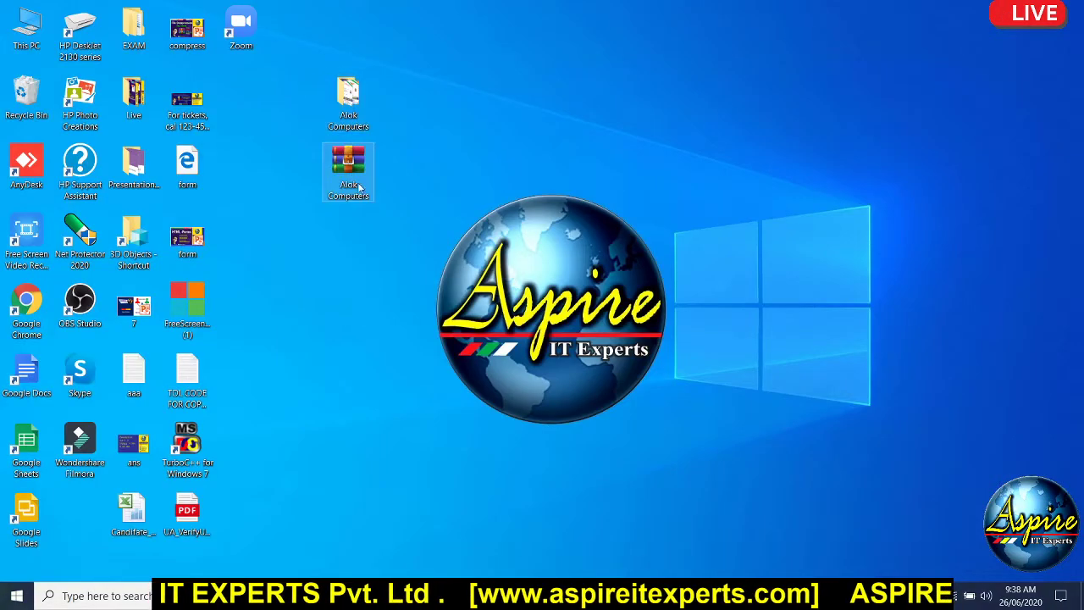
{"action": "left_click", "coordinate": [356, 225]}
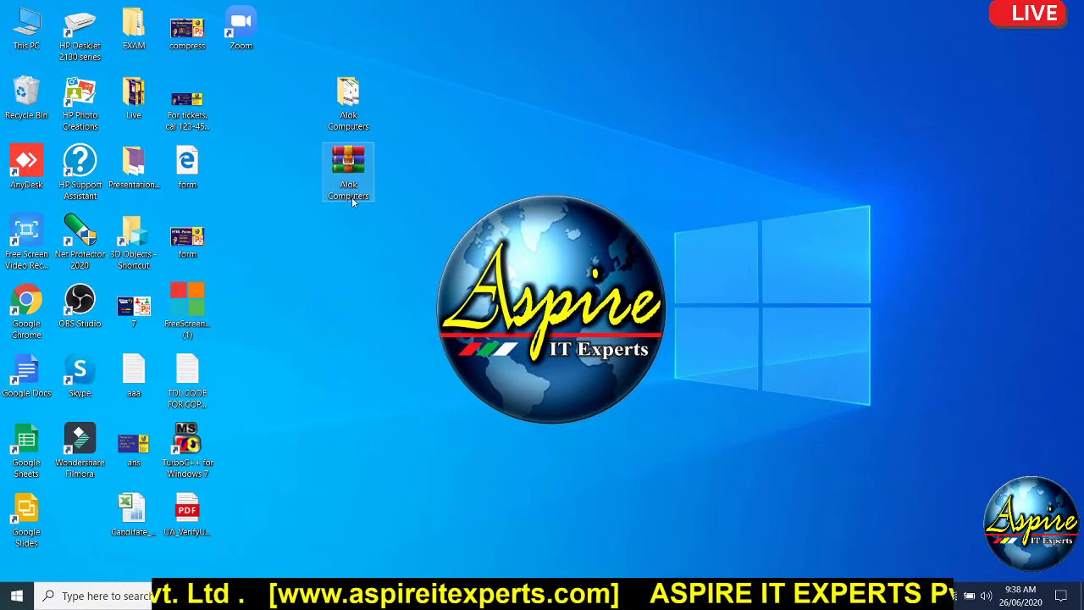
{"action": "mouse_move", "coordinate": [352, 176]}
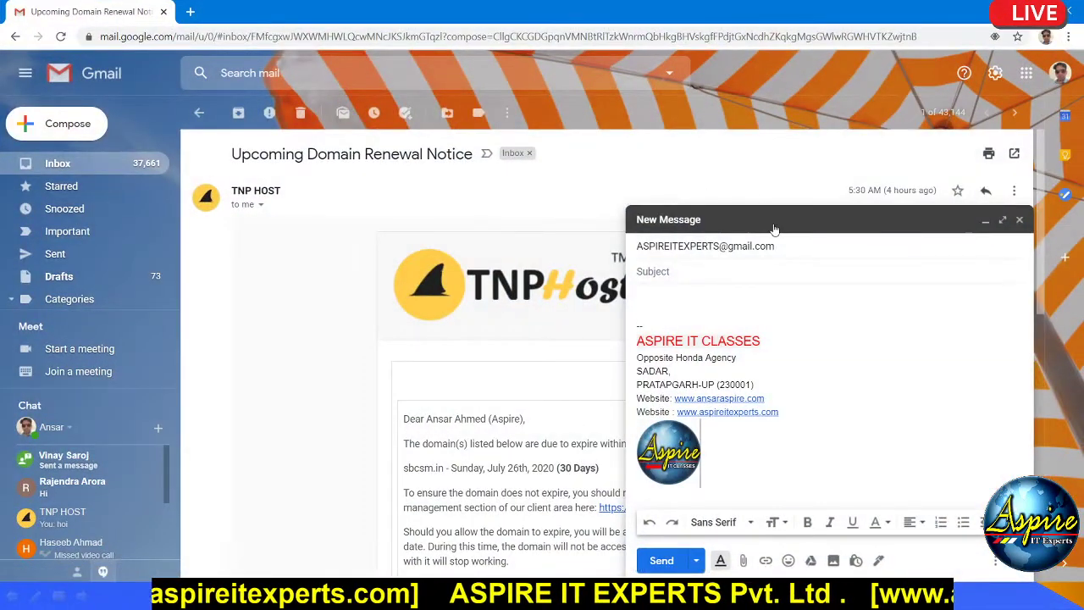
Start attaching a file to the new Gmail message and look through the Alok Computers folder on the Desktop
{"action": "left_click", "coordinate": [744, 561]}
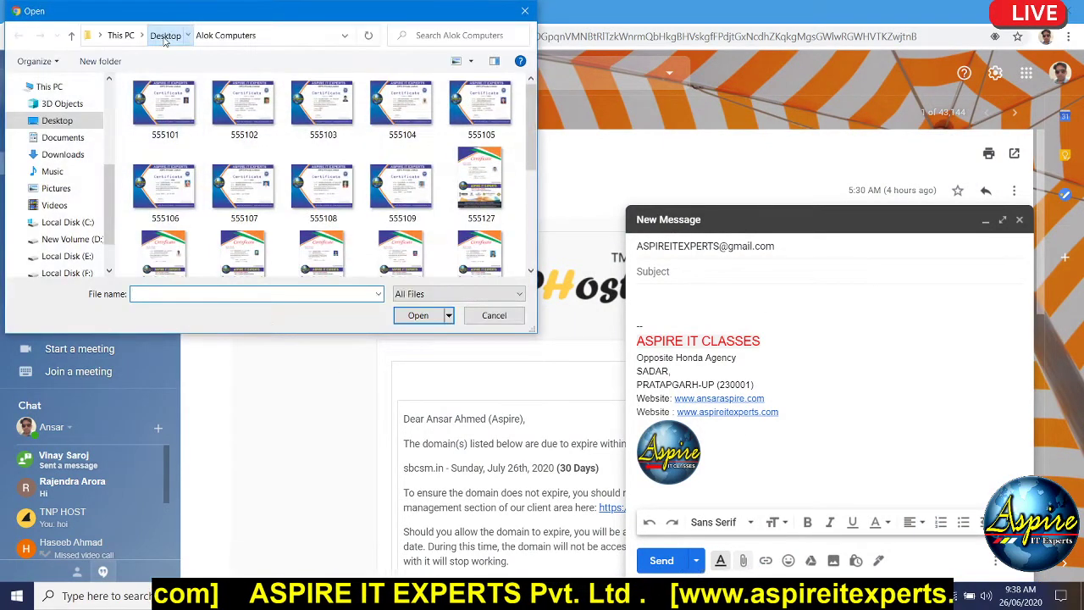
{"action": "left_click", "coordinate": [165, 36]}
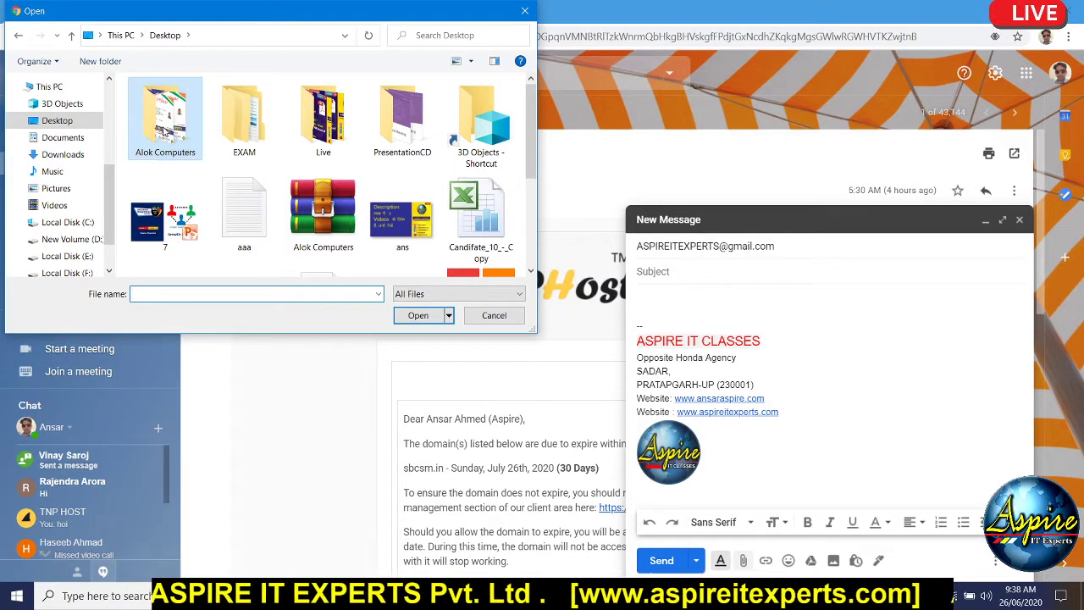
{"action": "double_click", "coordinate": [163, 130]}
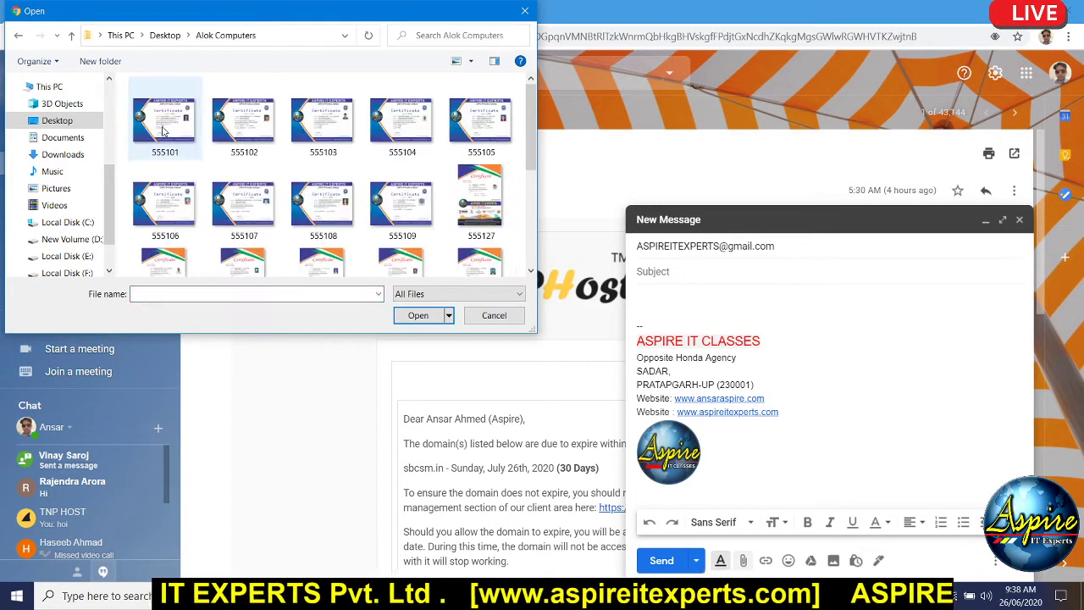
{"action": "scroll", "coordinate": [485, 274], "scroll_direction": "down", "scroll_amount": 5}
{"action": "left_click", "coordinate": [19, 36]}
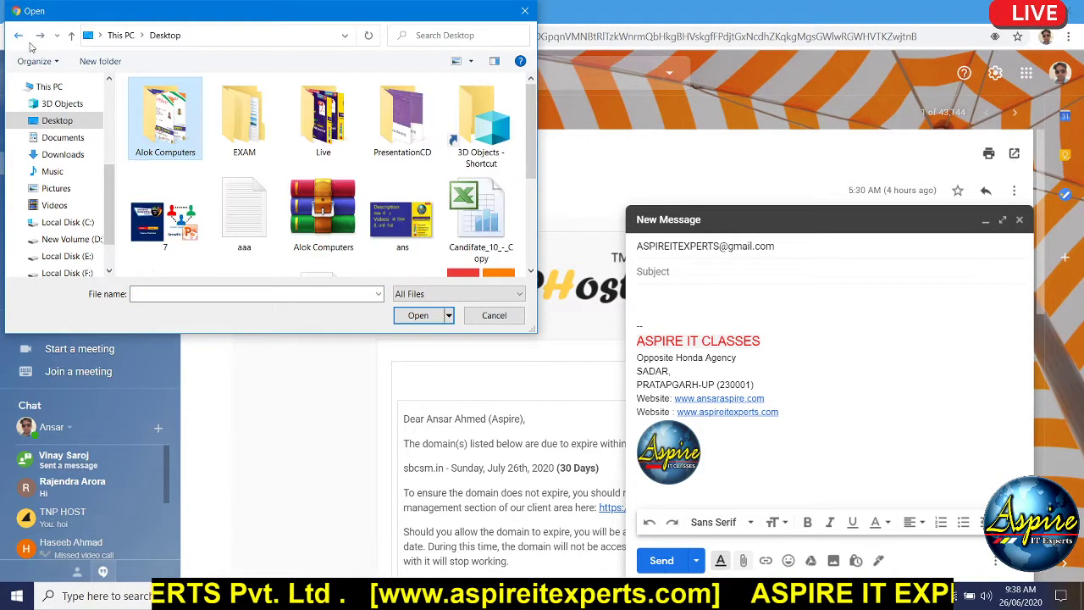
Try to attach the Alok Computers zip archive from the Desktop to the new message, declining the Google Drive upload
{"action": "scroll", "coordinate": [315, 229], "scroll_direction": "down", "scroll_amount": 5}
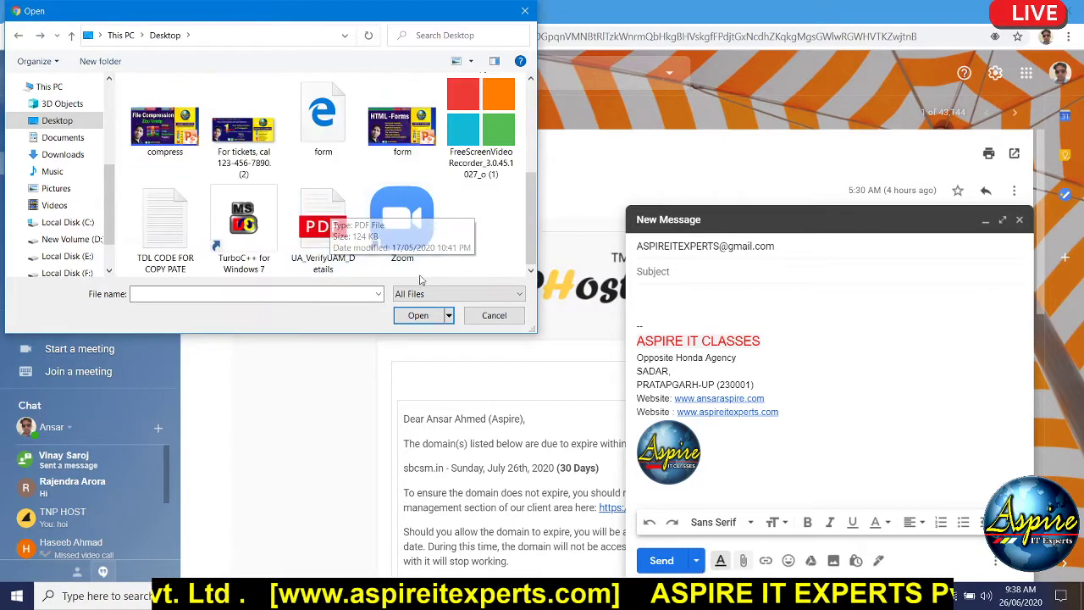
{"action": "scroll", "coordinate": [395, 270], "scroll_direction": "up", "scroll_amount": 5}
{"action": "left_click", "coordinate": [333, 218]}
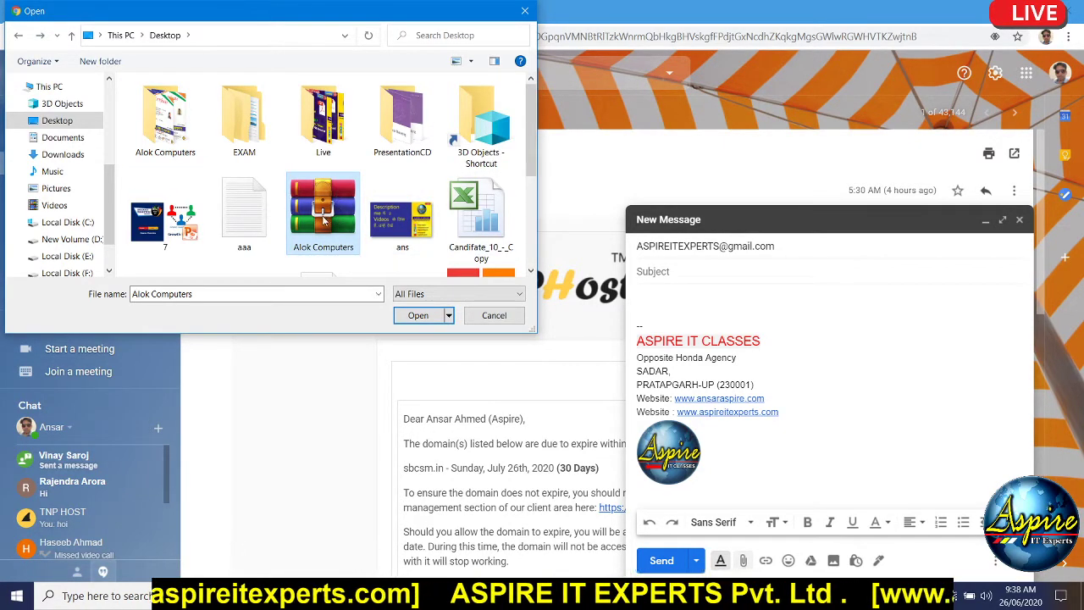
{"action": "left_click", "coordinate": [418, 316]}
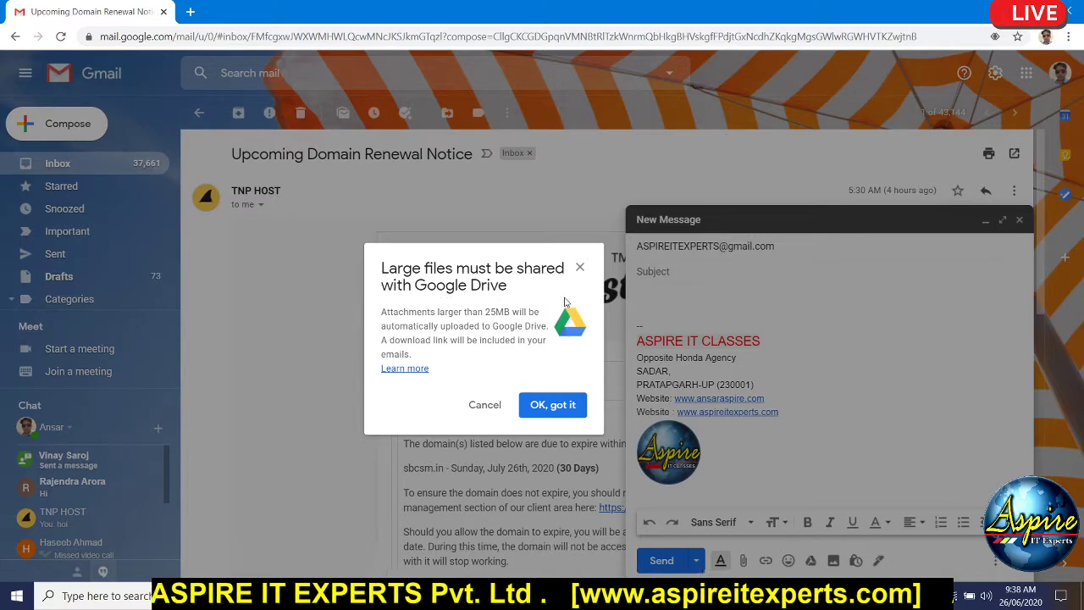
{"action": "left_click", "coordinate": [484, 405]}
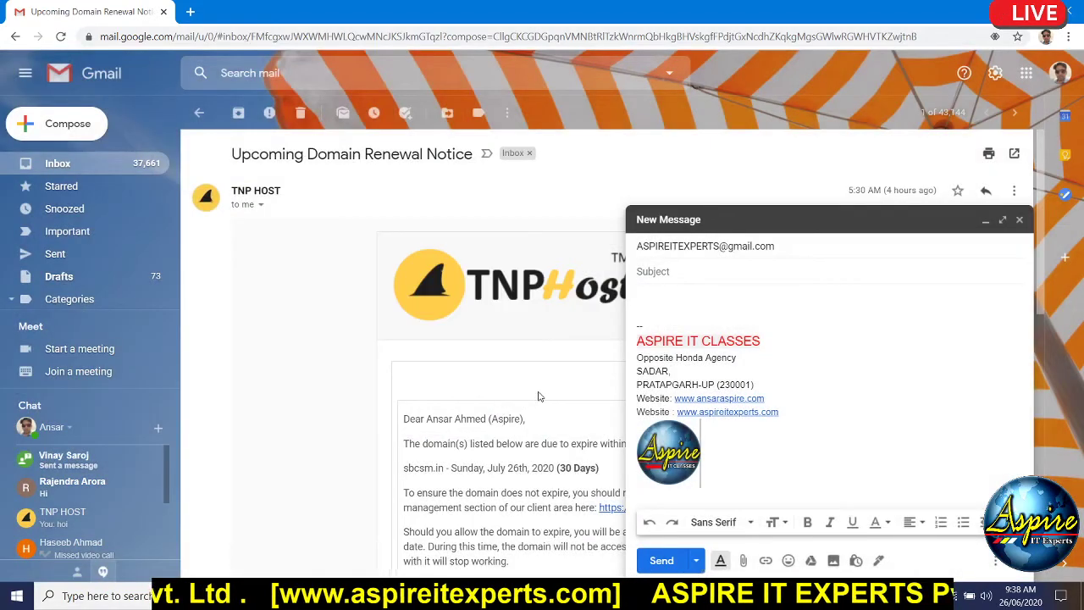
Return to the desktop and open the Alok Computers folder
{"action": "key", "text": "super+d"}
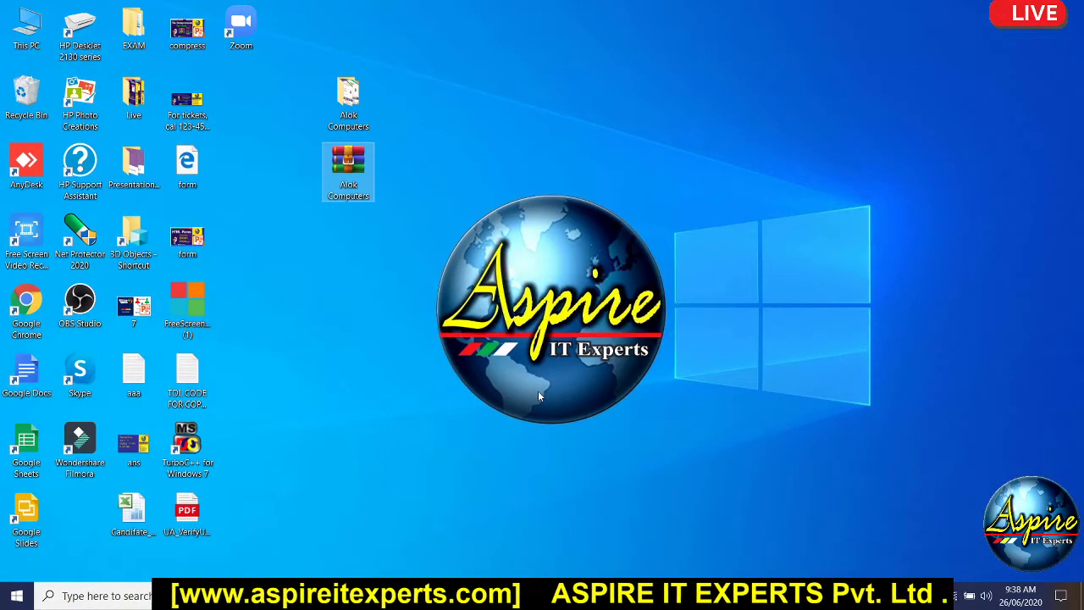
{"action": "double_click", "coordinate": [345, 116]}
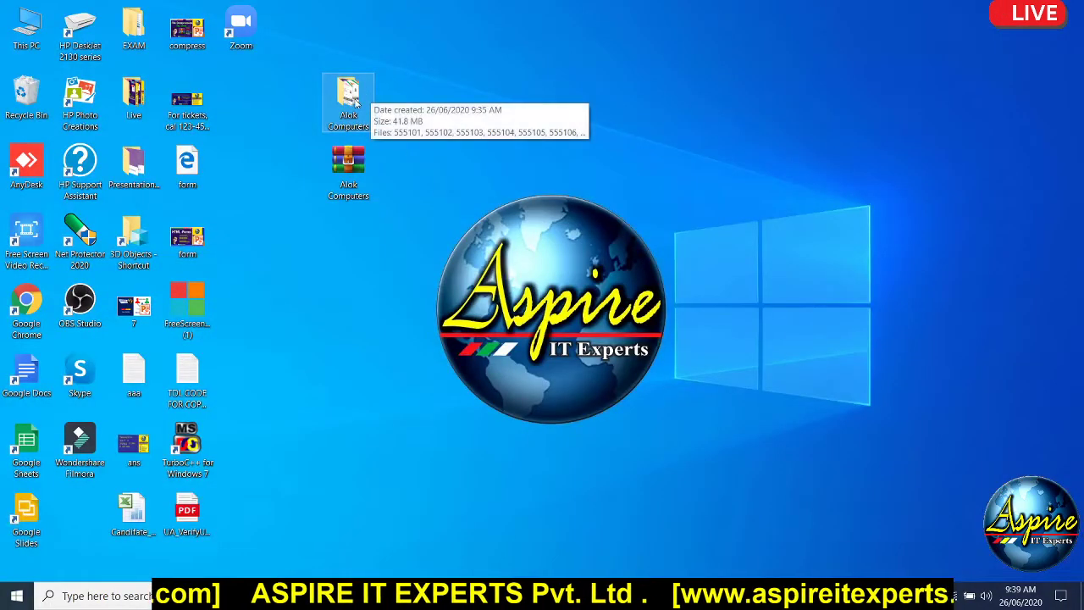
Create another compressed (zipped) copy of the Alok Computers folder on the desktop and refresh the desktop
{"action": "right_click", "coordinate": [354, 100]}
{"action": "mouse_move", "coordinate": [426, 397]}
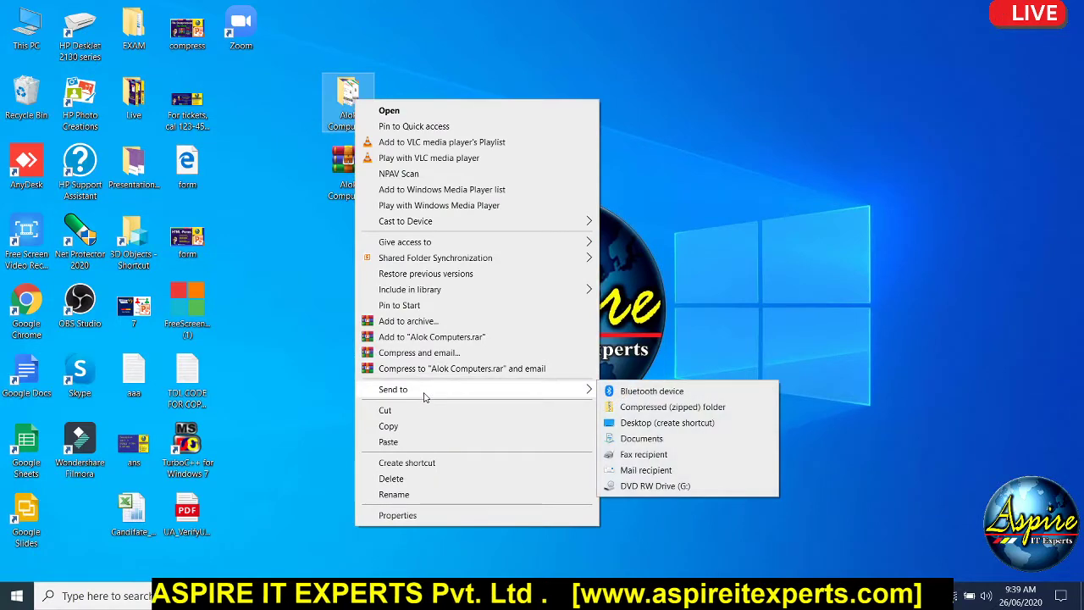
{"action": "left_click", "coordinate": [654, 409]}
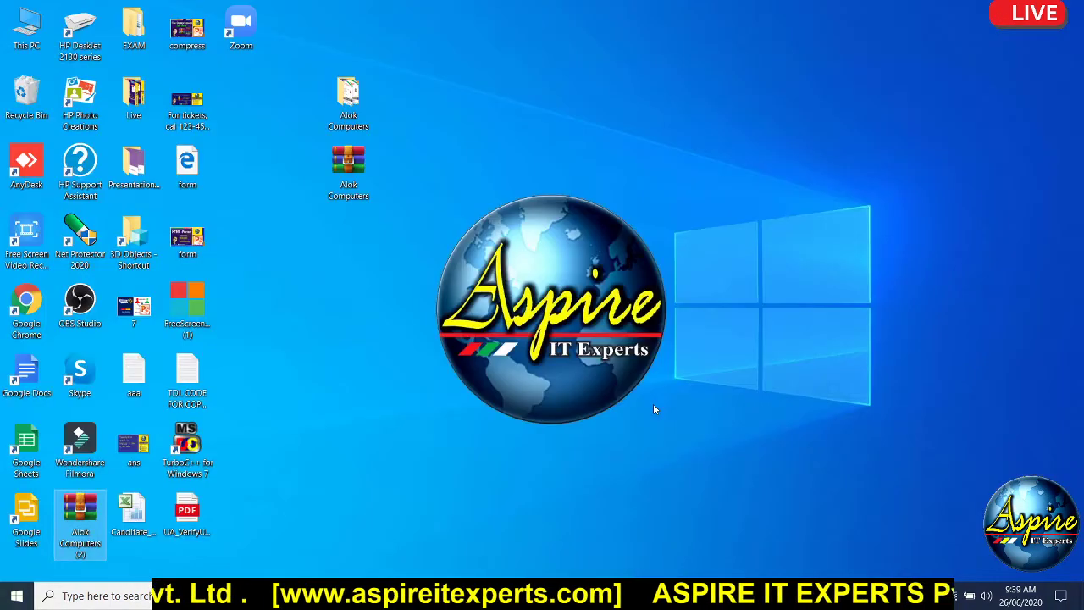
{"action": "right_click", "coordinate": [567, 96]}
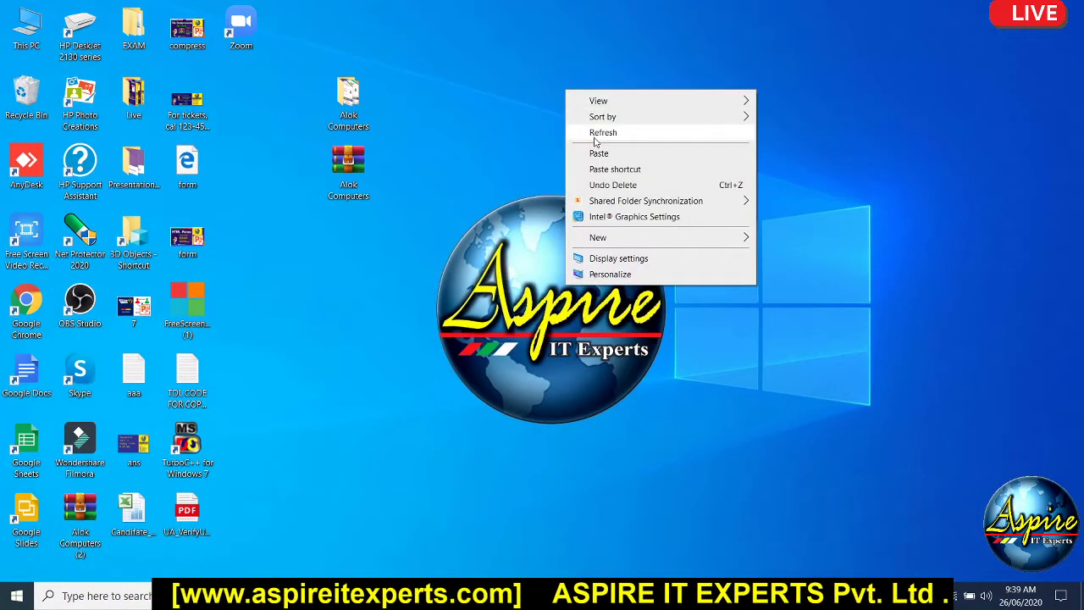
{"action": "left_click", "coordinate": [594, 134]}
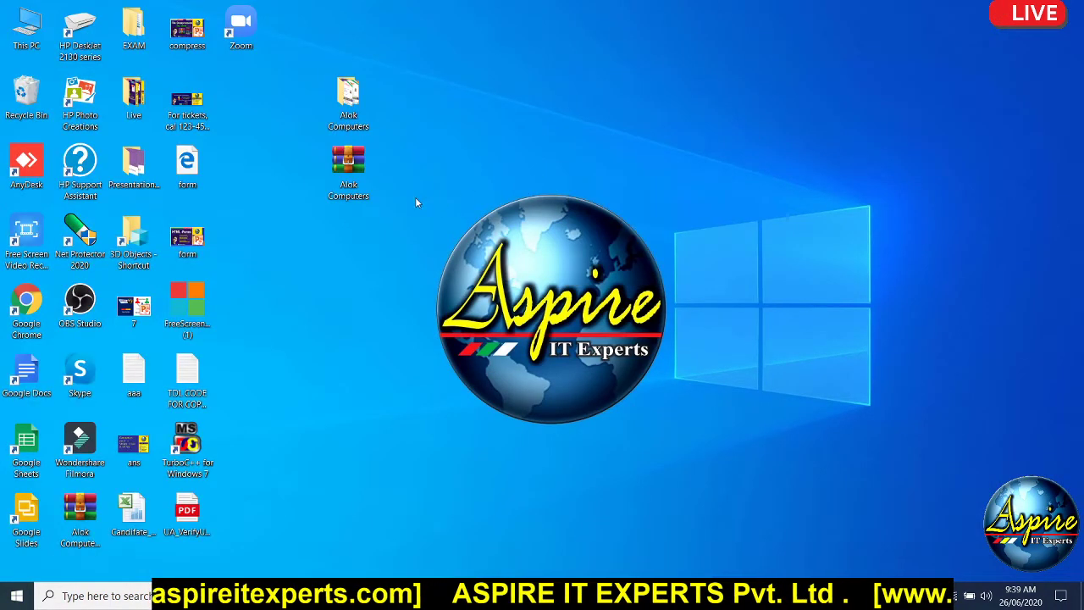
Move the first Alok Computers archive one place further below the Alok Computers folder and refresh the desktop
{"action": "left_click_drag", "start_coordinate": [349, 173], "coordinate": [341, 222]}
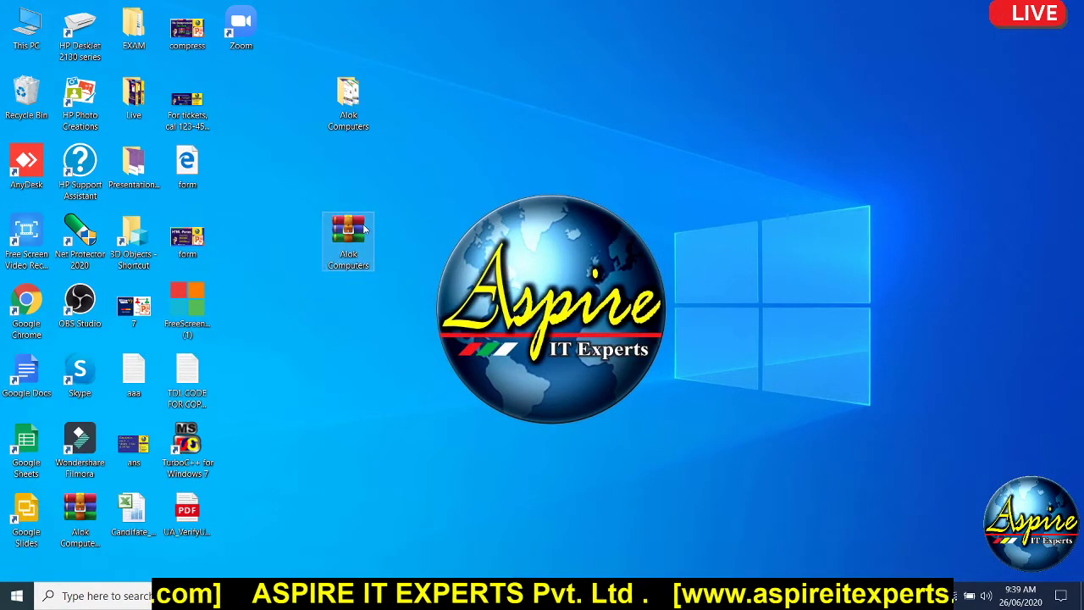
{"action": "right_click", "coordinate": [425, 167]}
{"action": "left_click", "coordinate": [417, 116]}
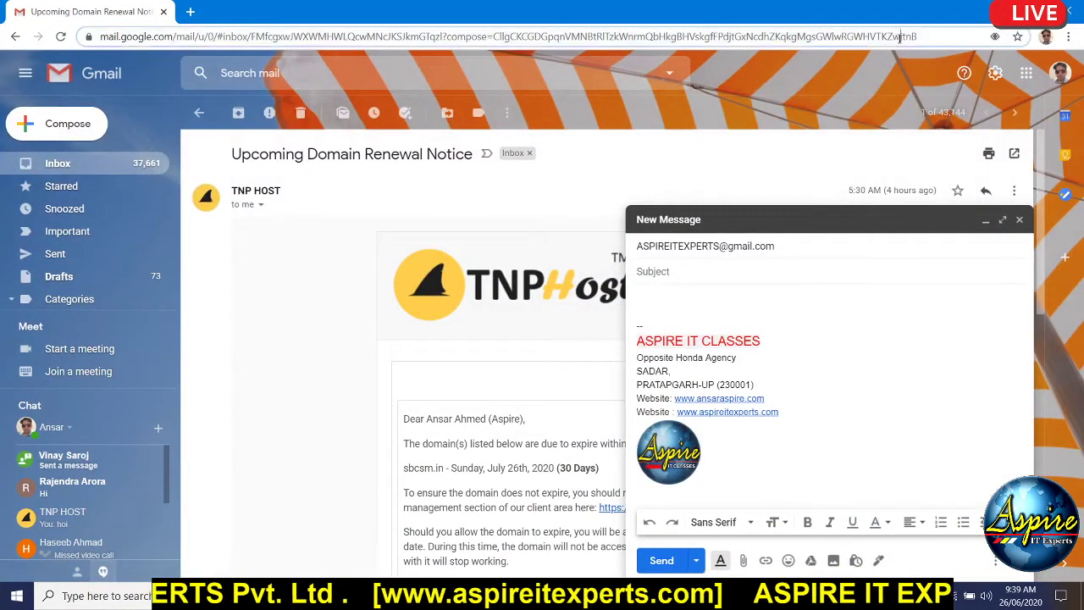
Switch to Chrome and search the web for "compression tools"
{"action": "left_click", "coordinate": [901, 37]}
{"action": "type", "text": "C"}
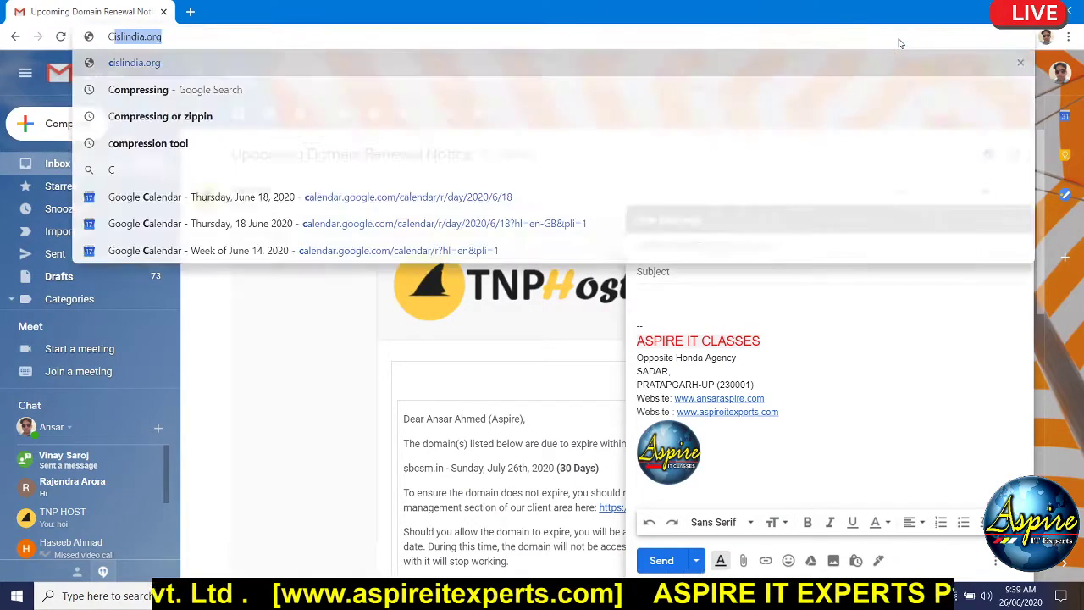
{"action": "type", "text": "OMPRESS"}
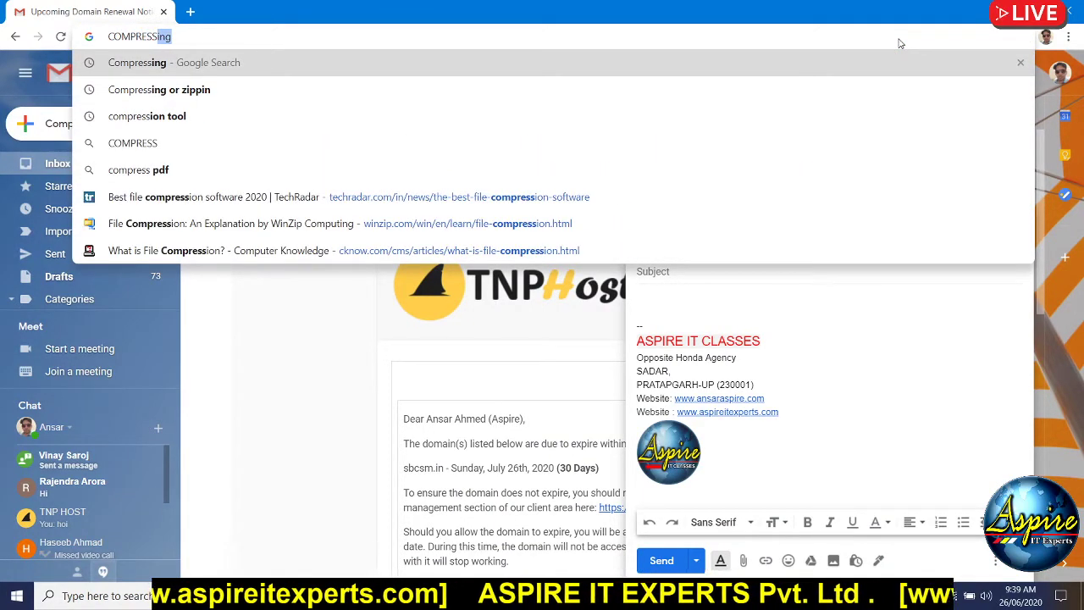
{"action": "key", "text": "Right"}
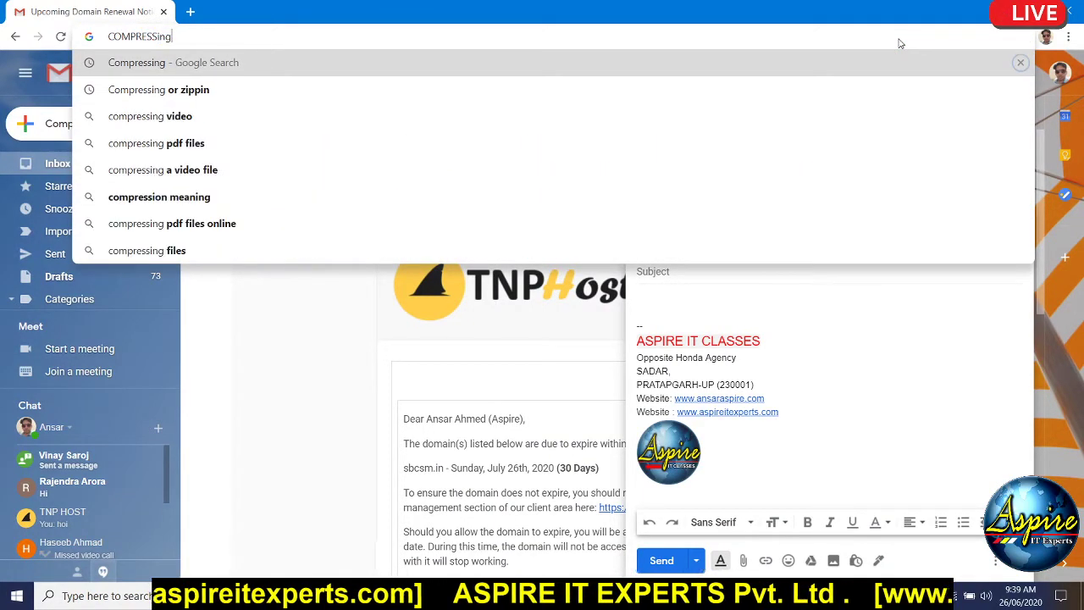
{"action": "key", "text": "BackSpace"}
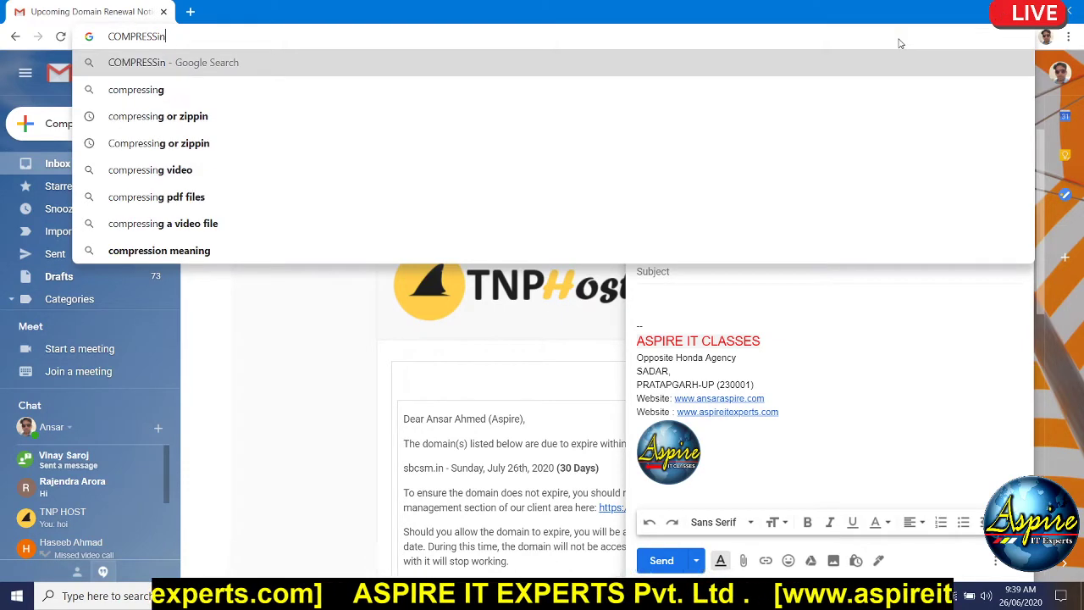
{"action": "key", "text": "BackSpace"}
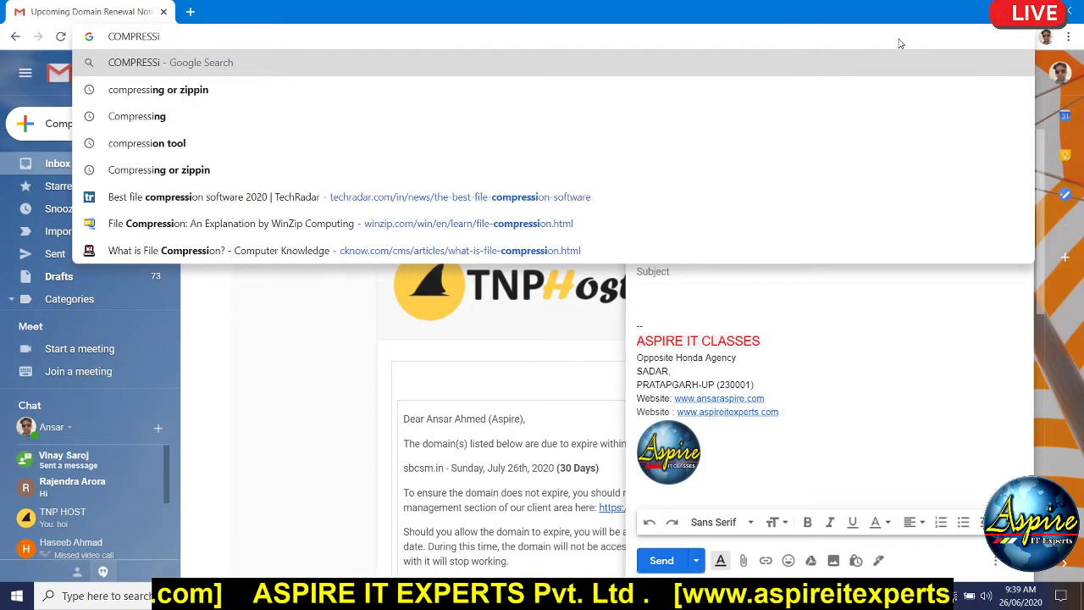
{"action": "type", "text": "ON TOOL"}
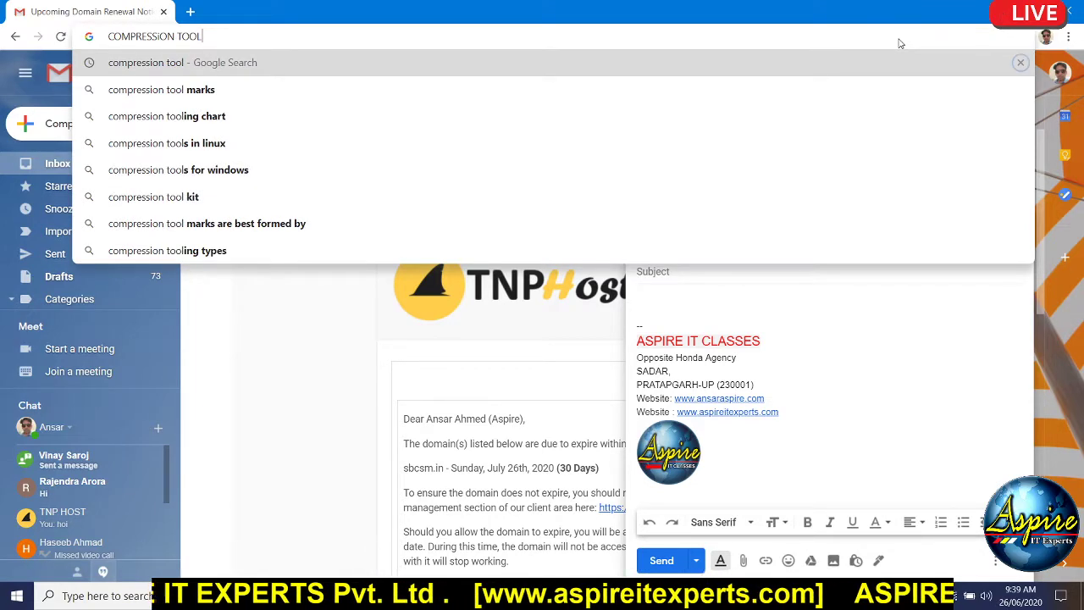
{"action": "type", "text": "S"}
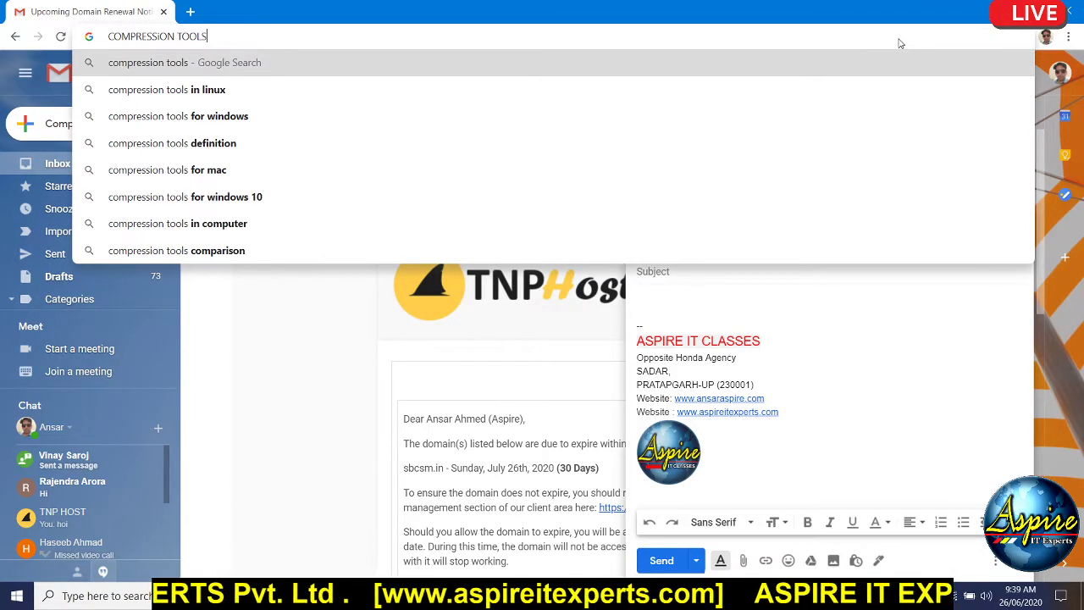
{"action": "key", "text": "Return"}
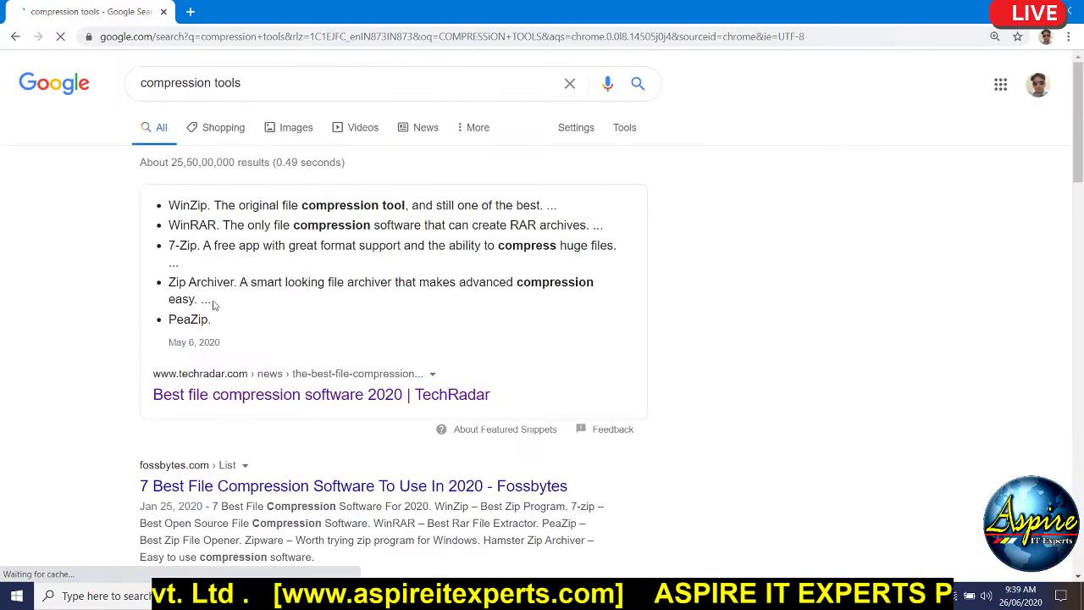
Look through the search results and open the Fossbytes article "7 Best File Compression Software To Use In 2020"
{"action": "scroll", "coordinate": [303, 319], "scroll_direction": "down", "scroll_amount": 5}
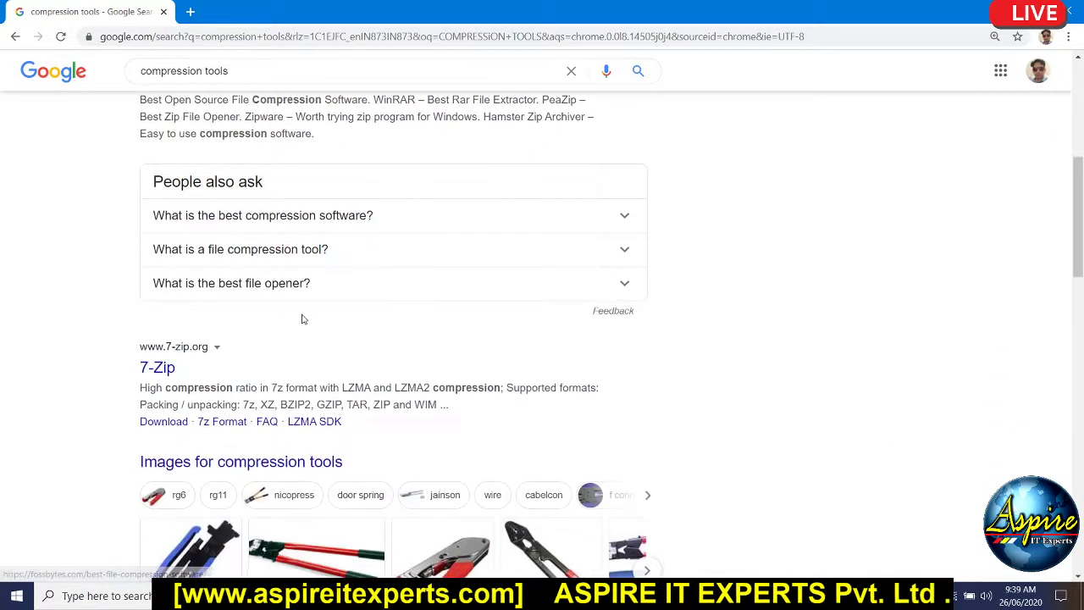
{"action": "scroll", "coordinate": [320, 304], "scroll_direction": "down", "scroll_amount": 4}
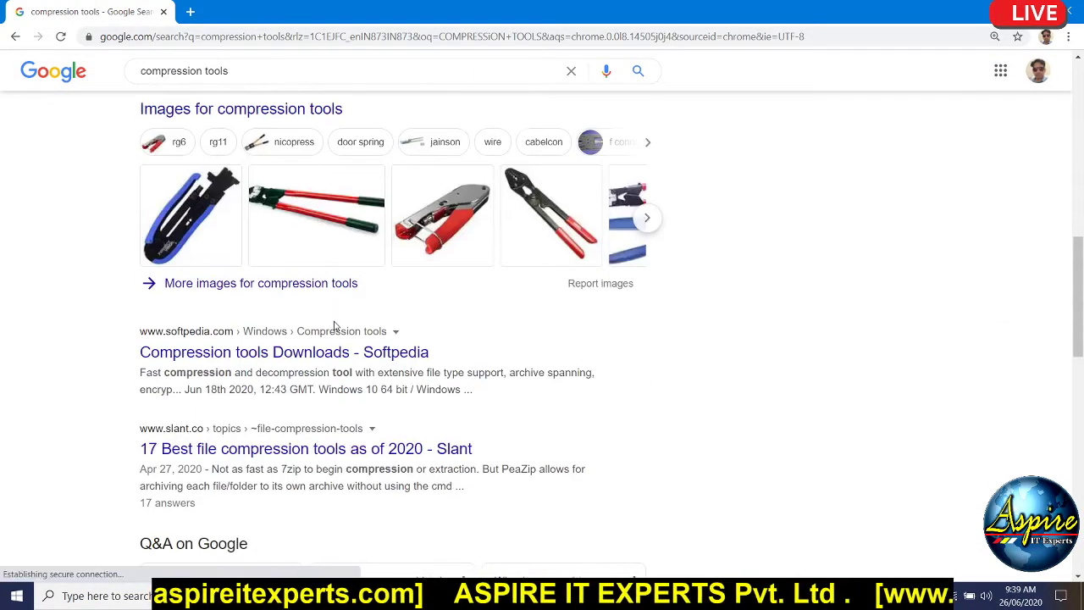
{"action": "scroll", "coordinate": [334, 324], "scroll_direction": "up", "scroll_amount": 6}
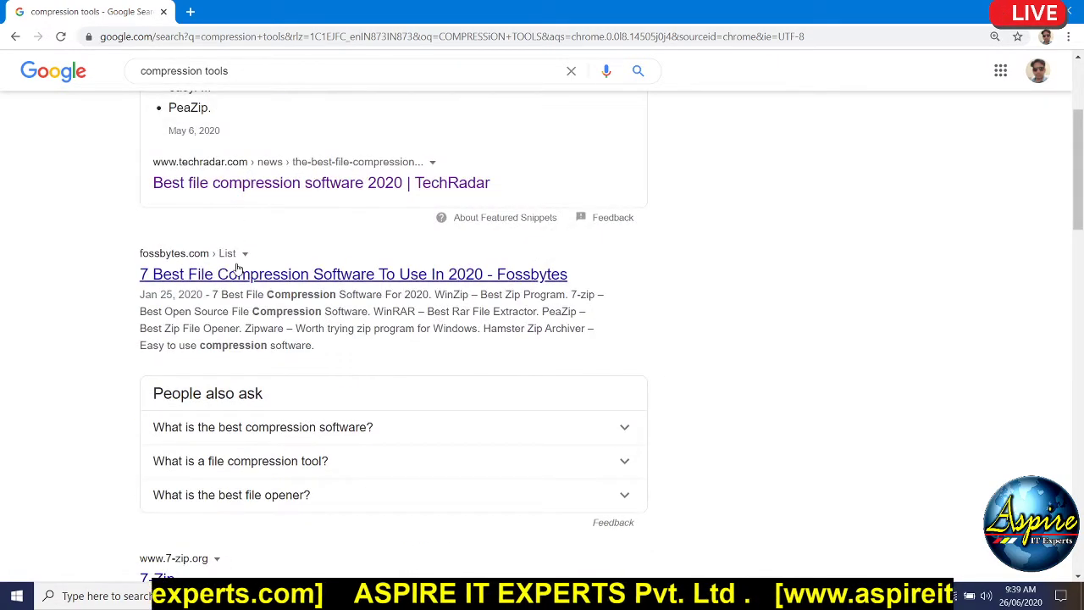
{"action": "left_click", "coordinate": [238, 269]}
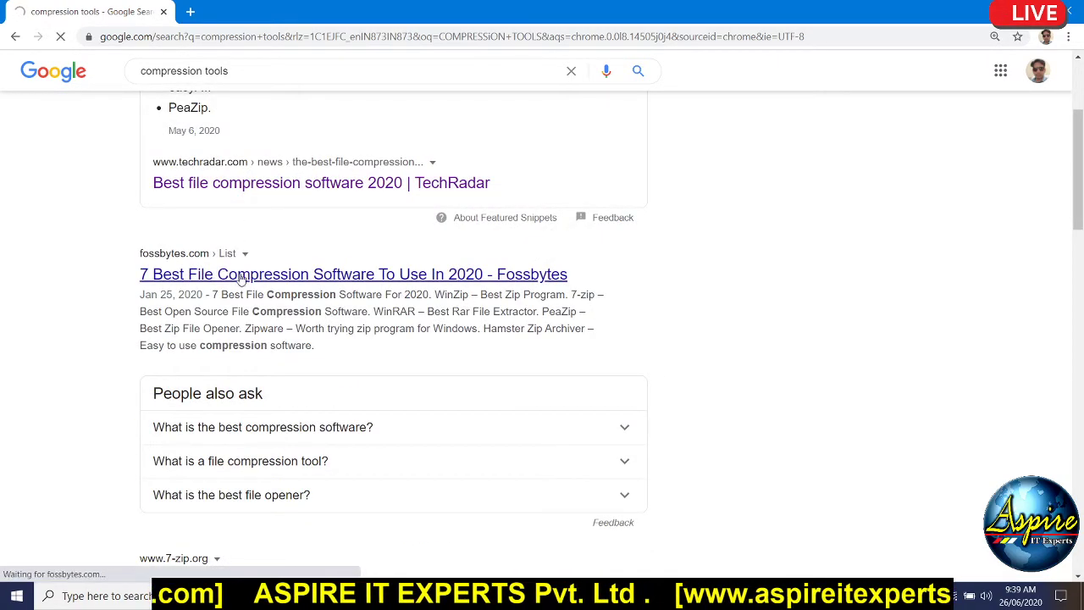
Decline the site's notifications and look through the article's list of file compression programs
{"action": "scroll", "coordinate": [358, 330], "scroll_direction": "down", "scroll_amount": 3}
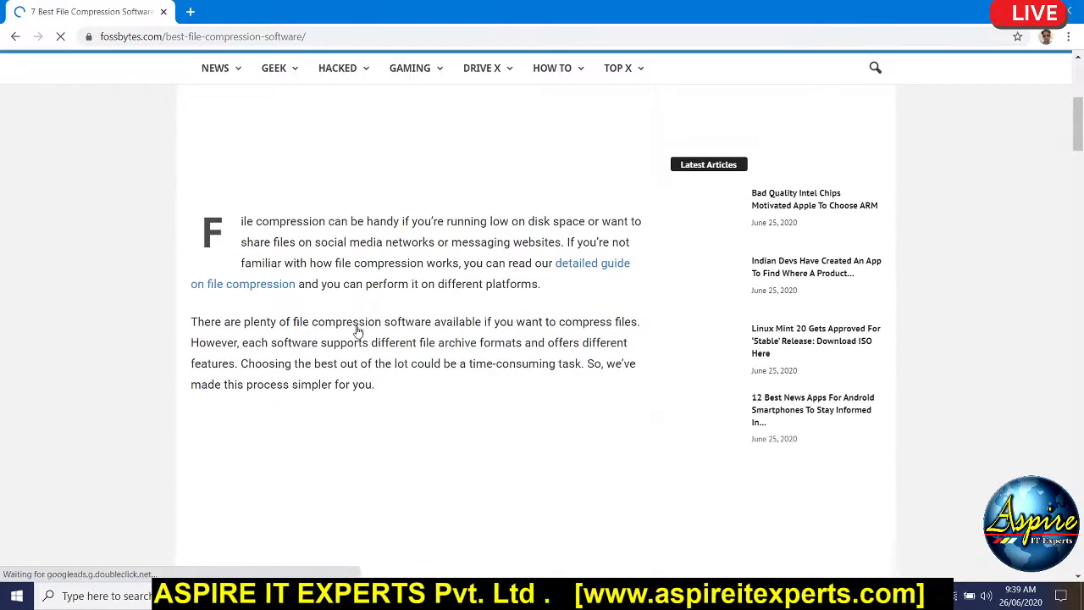
{"action": "scroll", "coordinate": [357, 330], "scroll_direction": "down", "scroll_amount": 5}
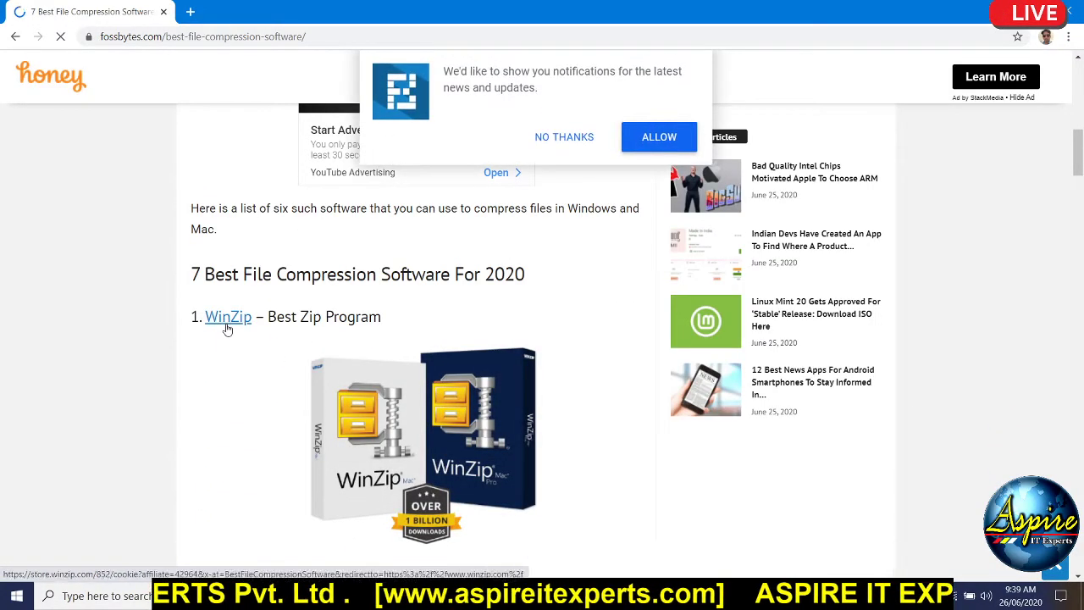
{"action": "left_click", "coordinate": [565, 141]}
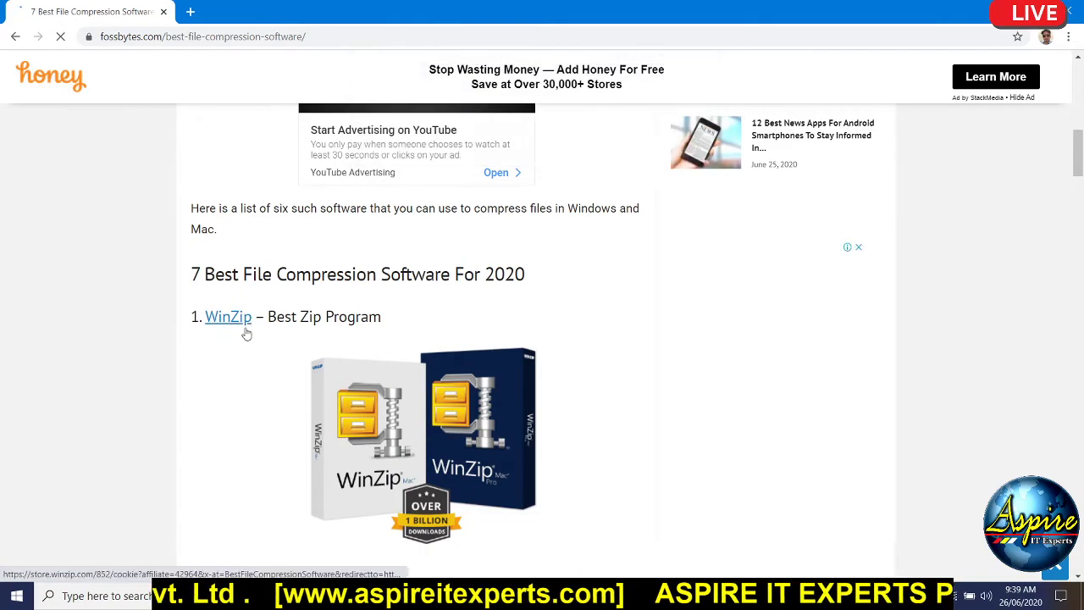
{"action": "scroll", "coordinate": [242, 331], "scroll_direction": "down", "scroll_amount": 10}
{"action": "scroll", "coordinate": [277, 371], "scroll_direction": "up", "scroll_amount": 6}
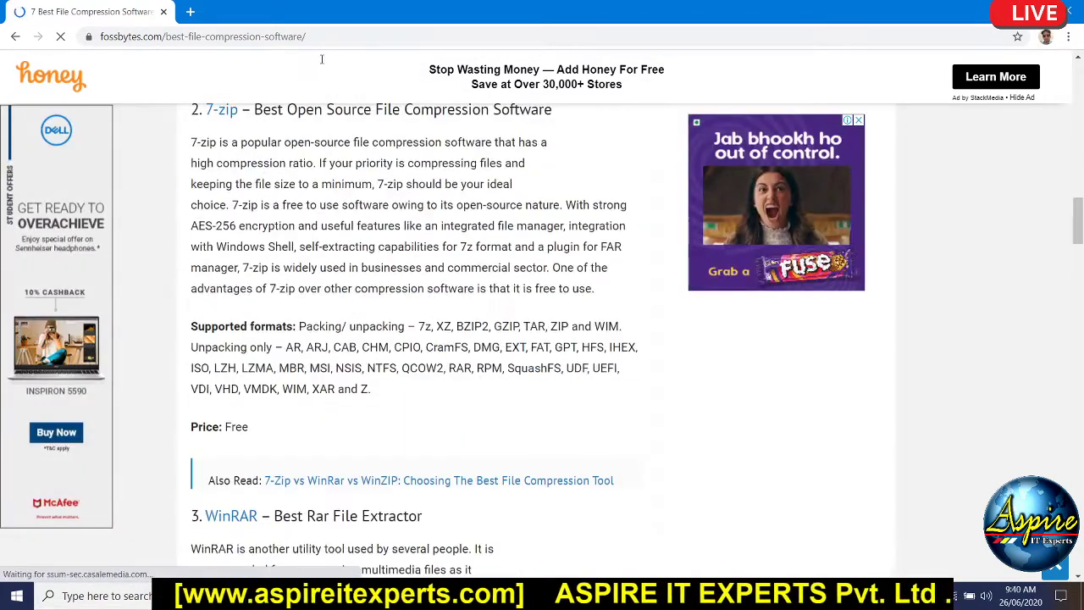
Open the filehippo.com website, go to its software categories and decline its notifications
{"action": "left_click", "coordinate": [319, 37]}
{"action": "type", "text": "f"}
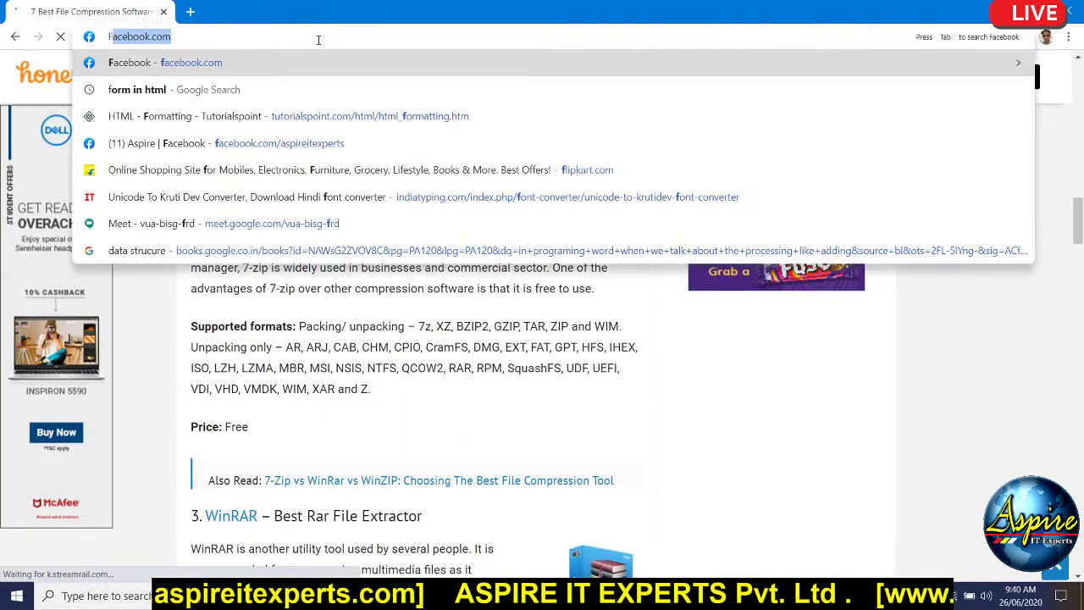
{"action": "key", "text": "BackSpace"}
{"action": "key", "text": "BackSpace"}
{"action": "type", "text": "f"}
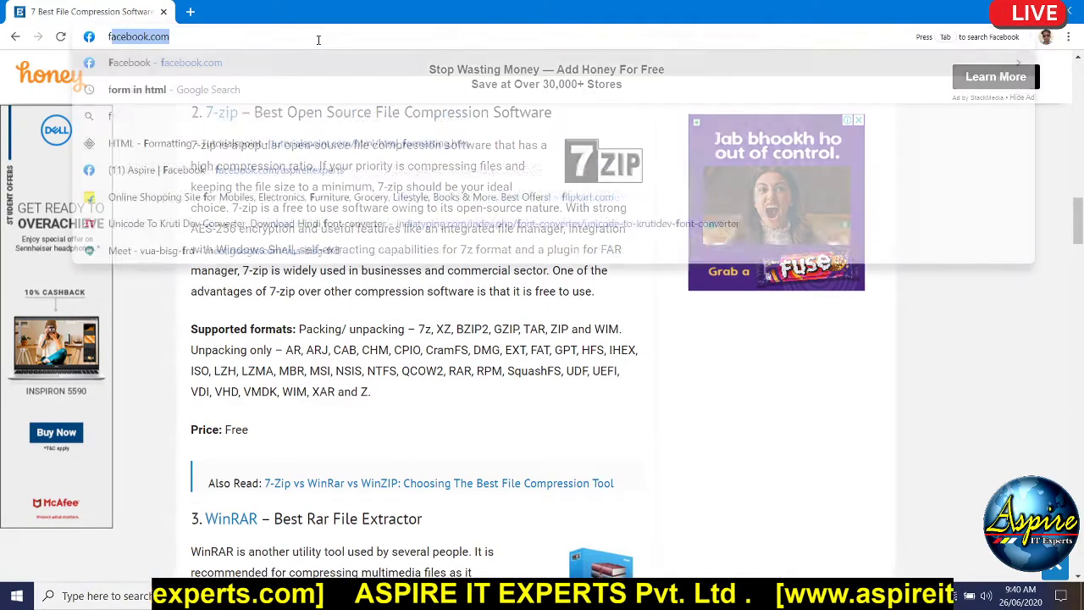
{"action": "type", "text": "ile"}
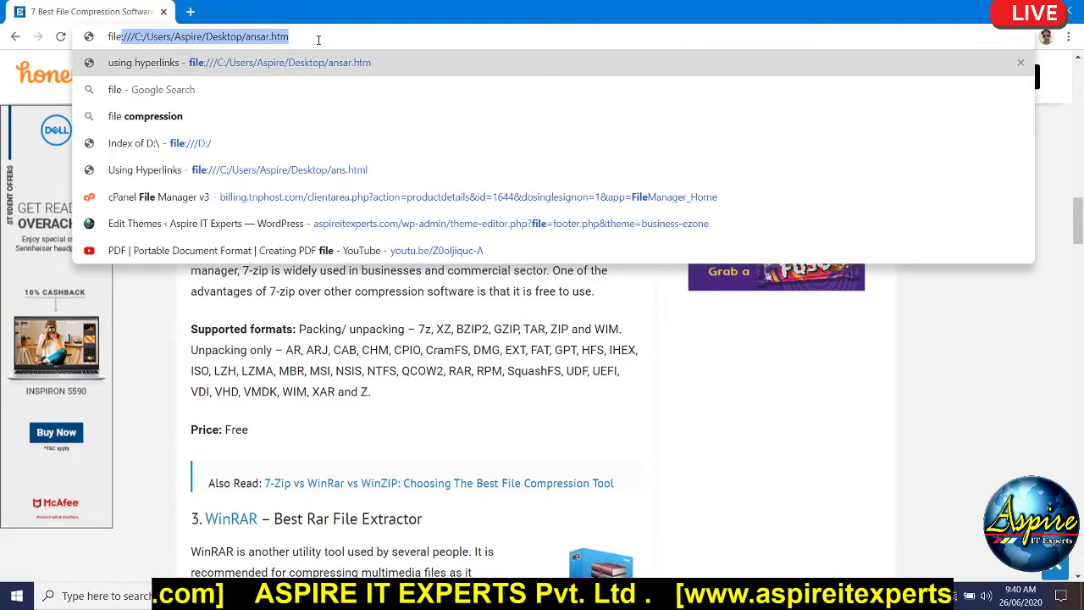
{"action": "key", "text": "BackSpace"}
{"action": "key", "text": "BackSpace"}
{"action": "key", "text": "BackSpace"}
{"action": "key", "text": "BackSpace"}
{"action": "type", "text": "il"}
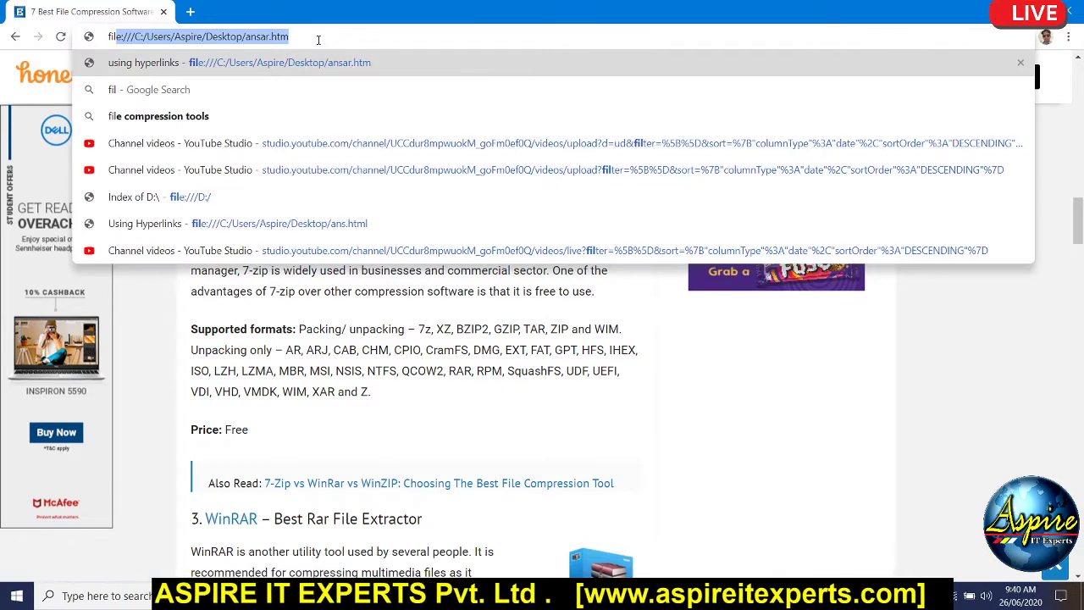
{"action": "type", "text": "ehippo"}
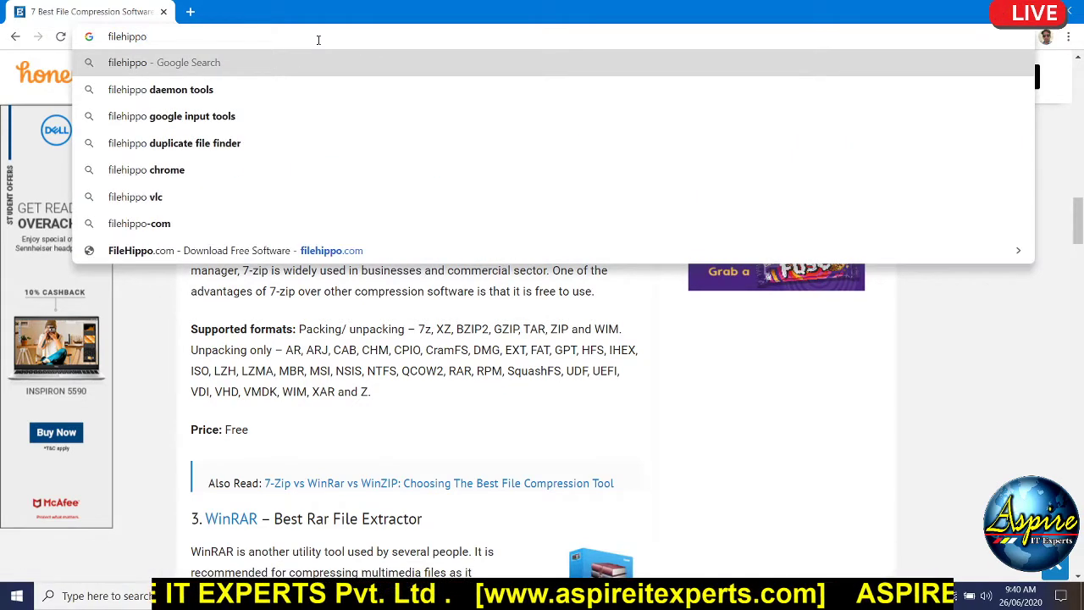
{"action": "type", "text": ".com"}
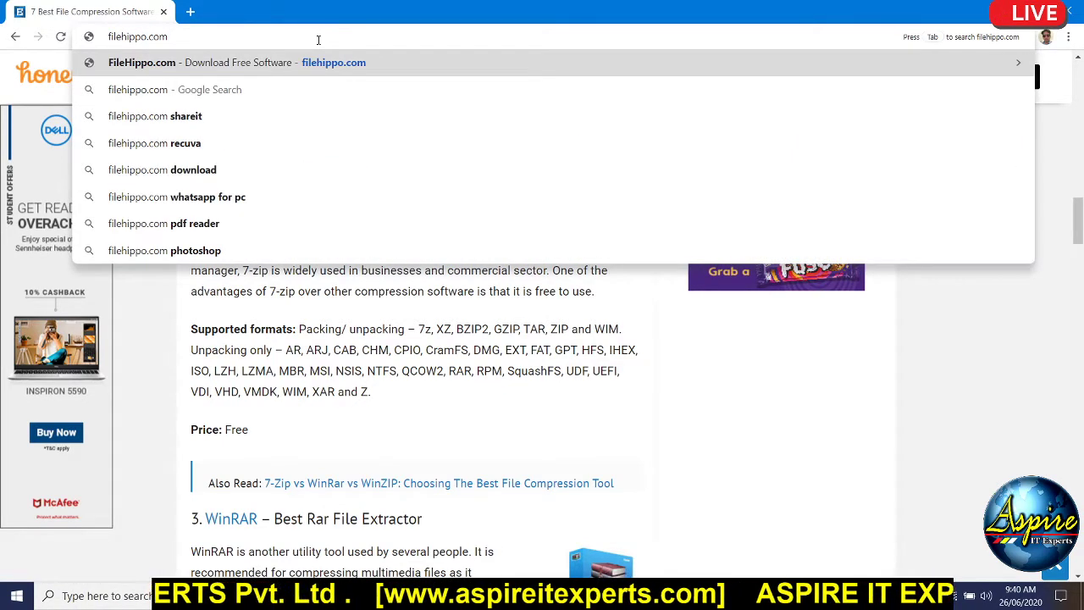
{"action": "key", "text": "Return"}
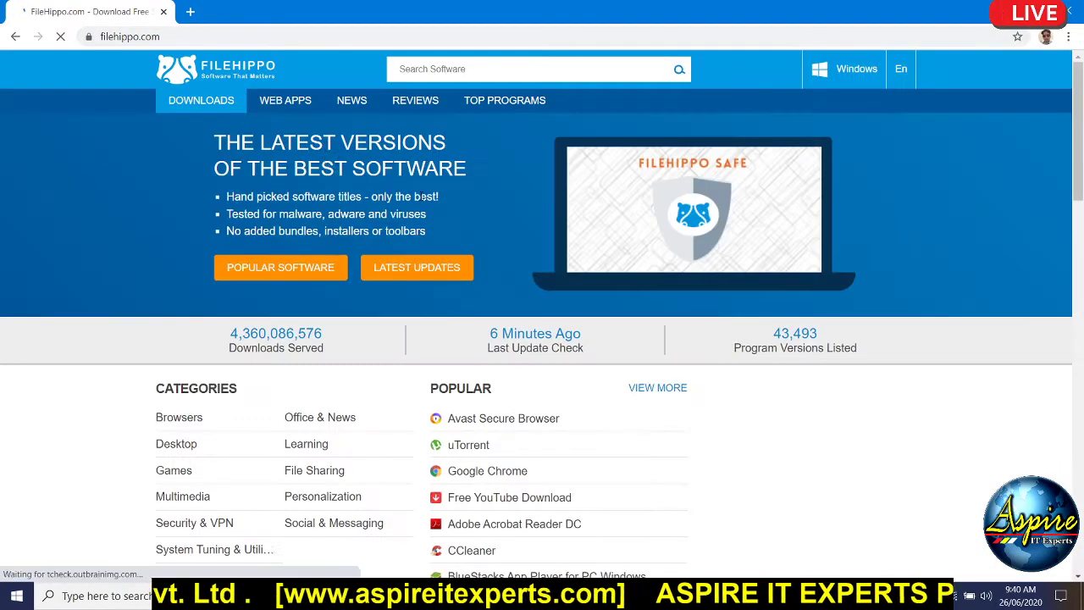
{"action": "scroll", "coordinate": [411, 320], "scroll_direction": "down", "scroll_amount": 3}
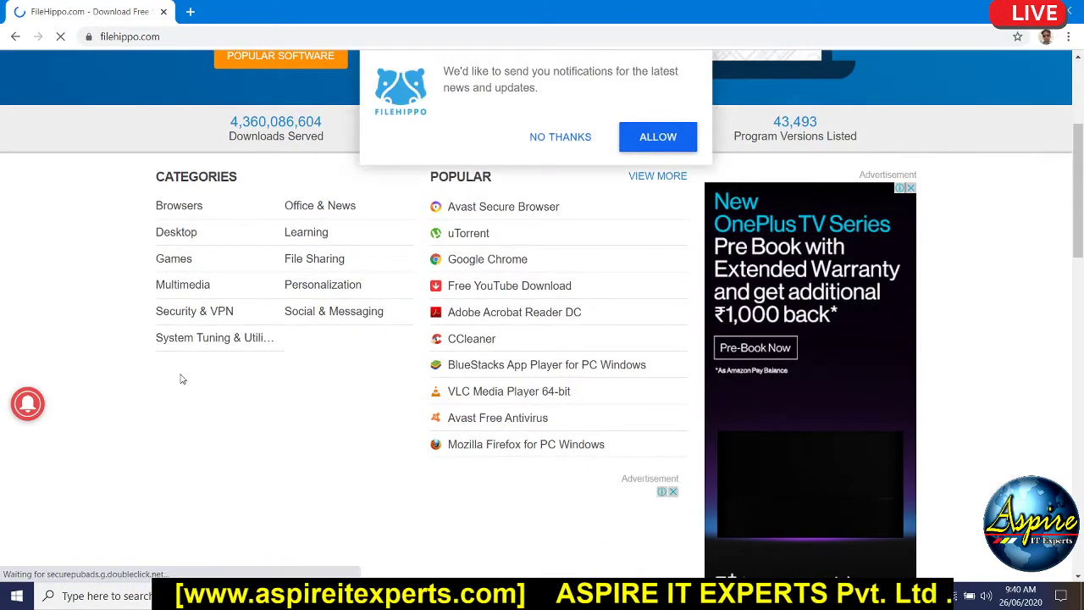
{"action": "left_click", "coordinate": [561, 138]}
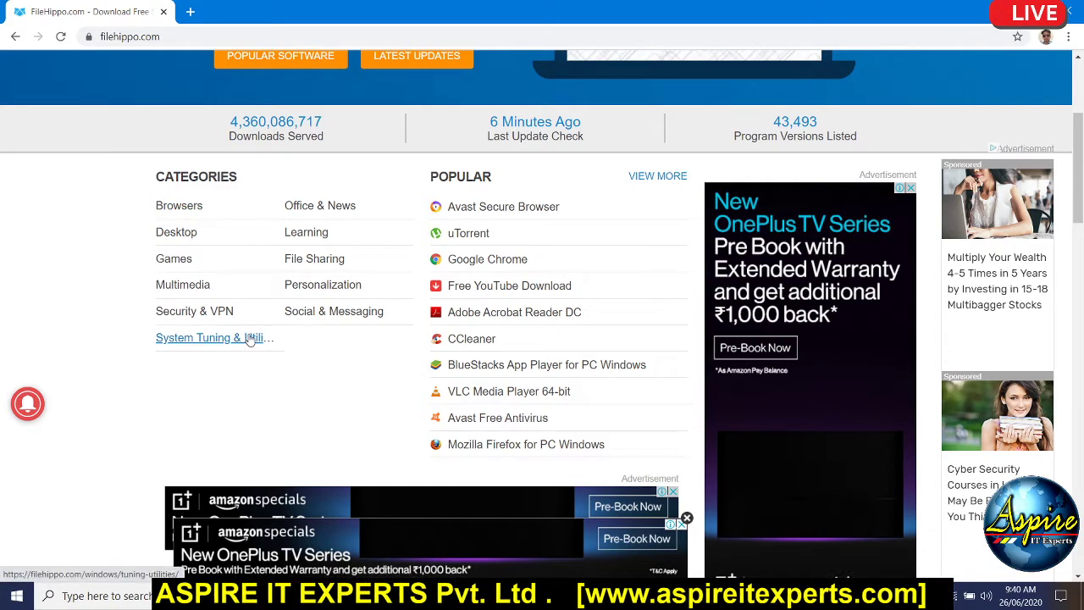
Switch the FileHippo platform to Mac and back to Windows, returning to the software categories
{"action": "scroll", "coordinate": [395, 276], "scroll_direction": "up", "scroll_amount": 3}
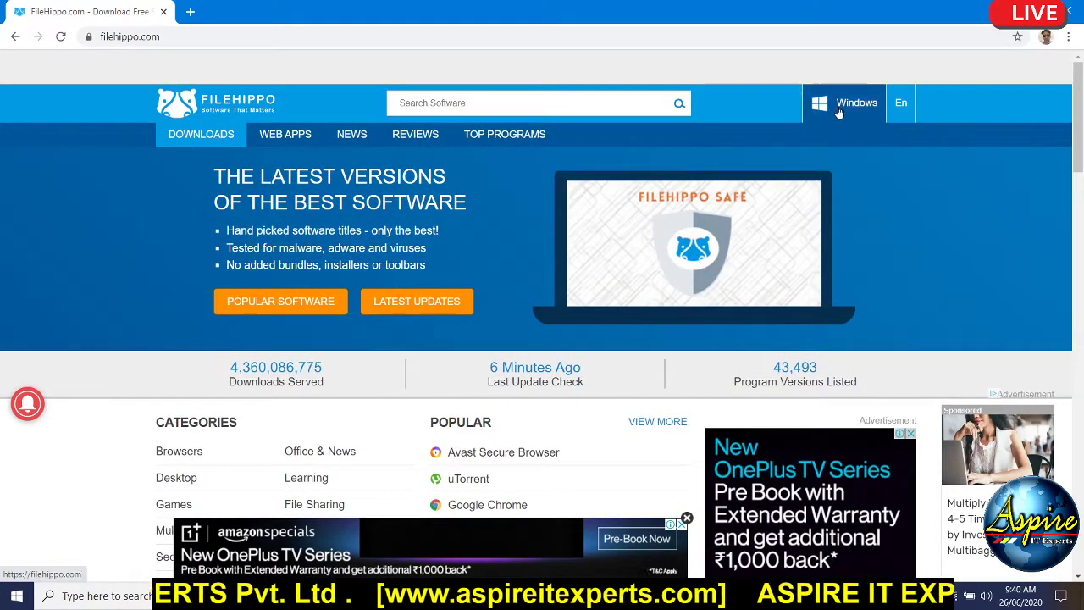
{"action": "mouse_move", "coordinate": [838, 106]}
{"action": "left_click", "coordinate": [831, 147]}
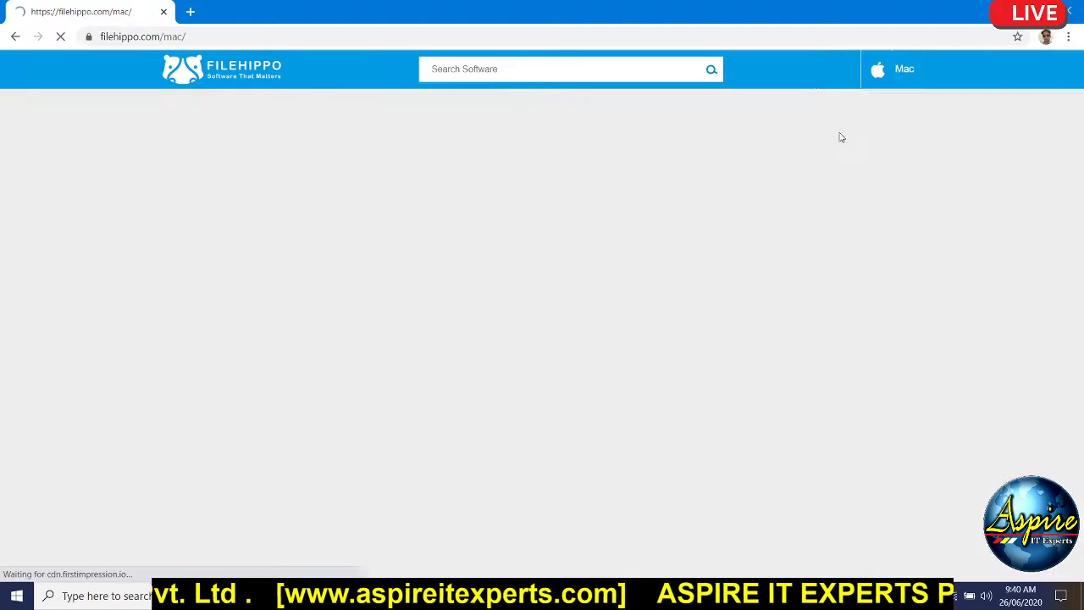
{"action": "left_click", "coordinate": [857, 119]}
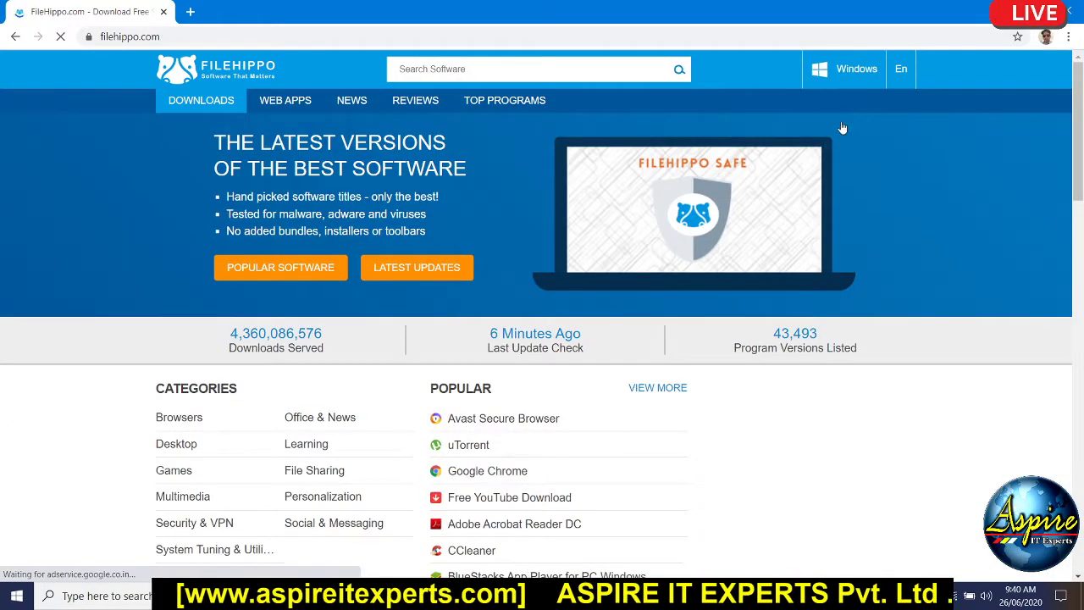
{"action": "scroll", "coordinate": [338, 445], "scroll_direction": "down", "scroll_amount": 3}
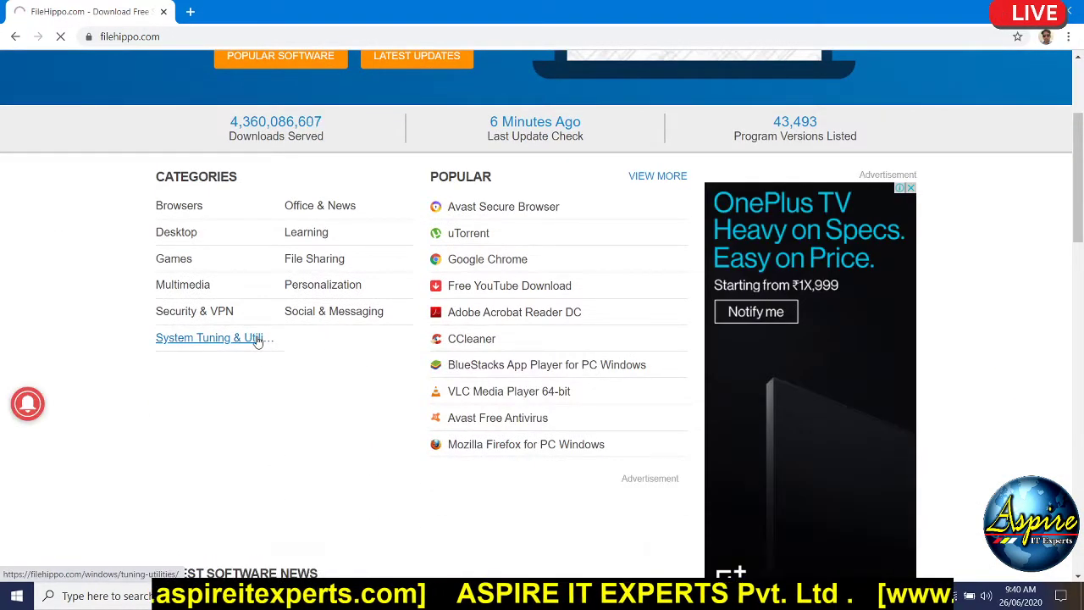
Look through the Windows software in the System Tuning & Utilities and File Sharing categories
{"action": "left_click", "coordinate": [260, 339]}
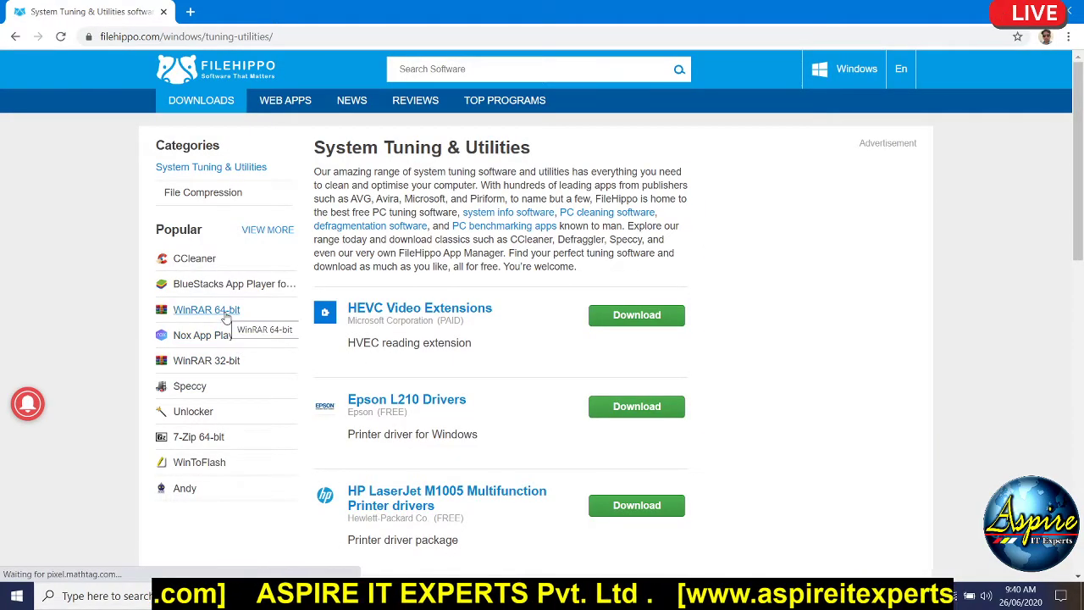
{"action": "left_click", "coordinate": [15, 36]}
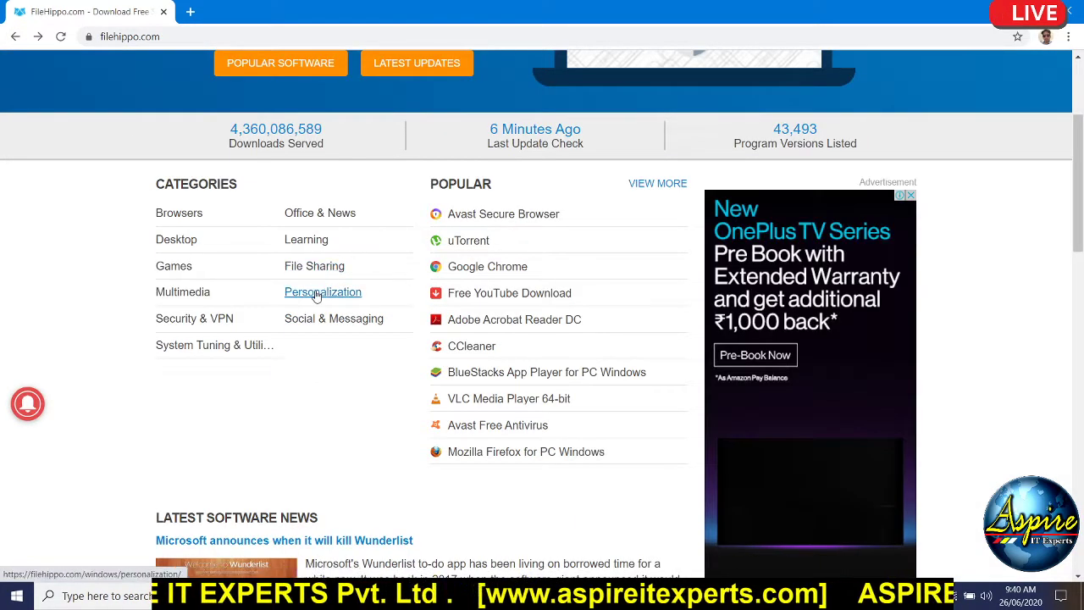
{"action": "left_click", "coordinate": [328, 272]}
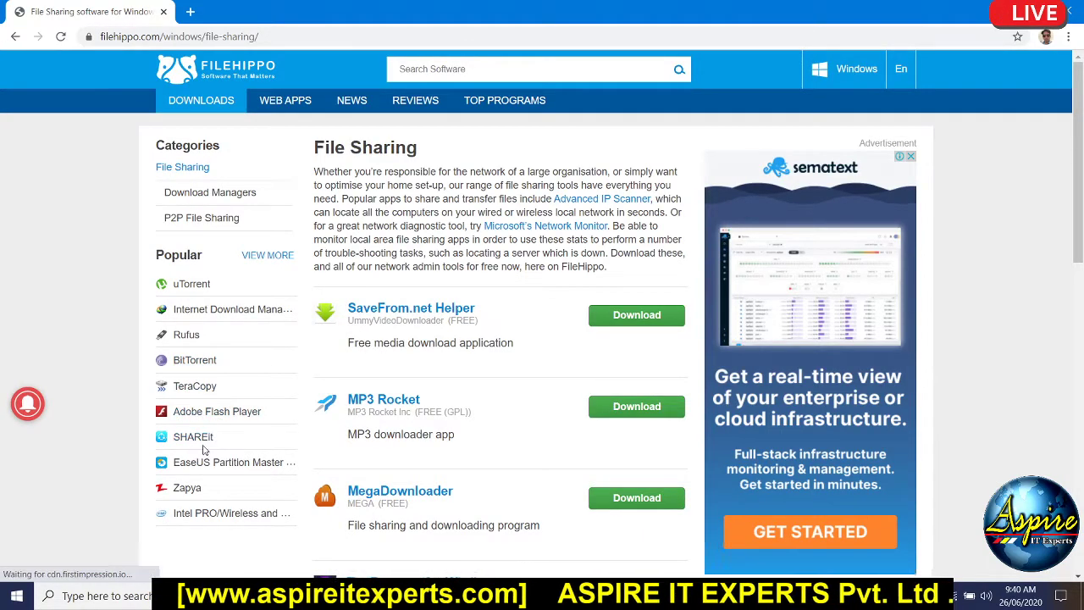
{"action": "scroll", "coordinate": [208, 447], "scroll_direction": "down", "scroll_amount": 2}
{"action": "scroll", "coordinate": [220, 443], "scroll_direction": "up", "scroll_amount": 2}
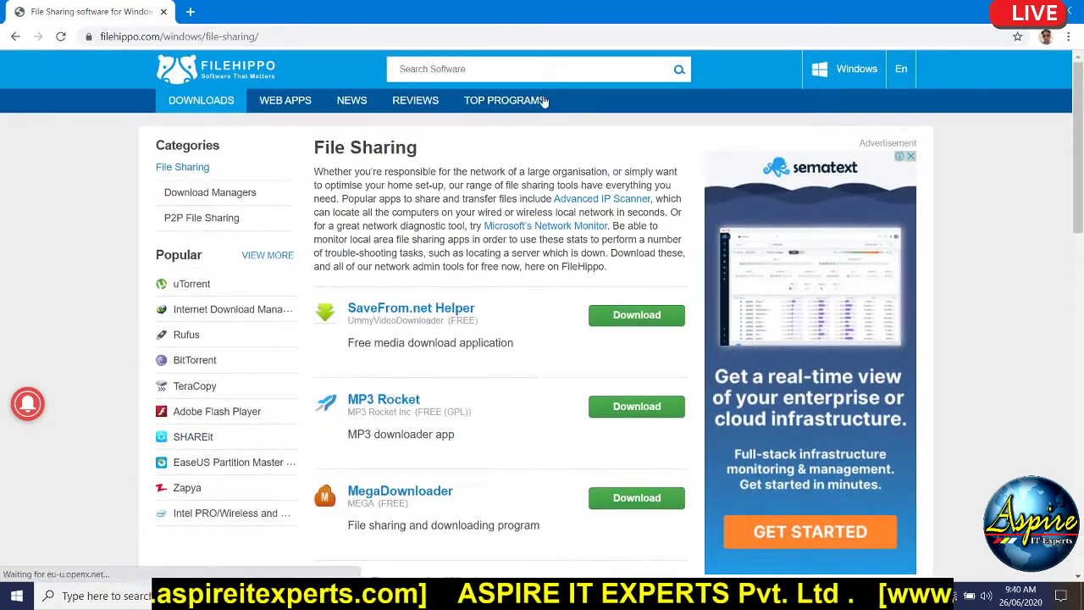
Search FileHippo for "compress" and look through the listed programs for a free file compression tool
{"action": "left_click", "coordinate": [508, 71]}
{"action": "type", "text": "compress"}
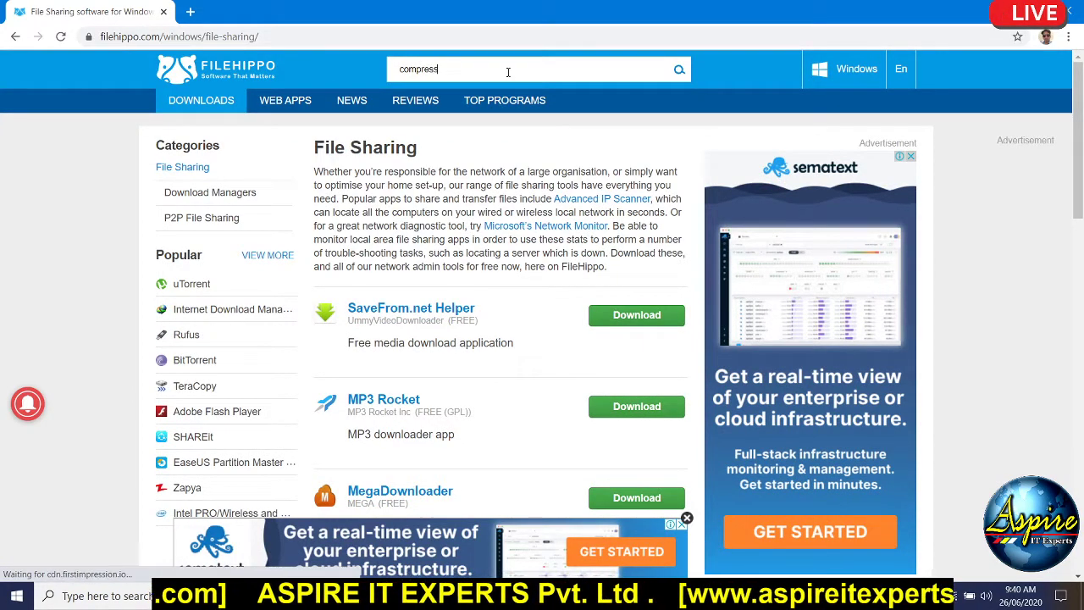
{"action": "key", "text": "Return"}
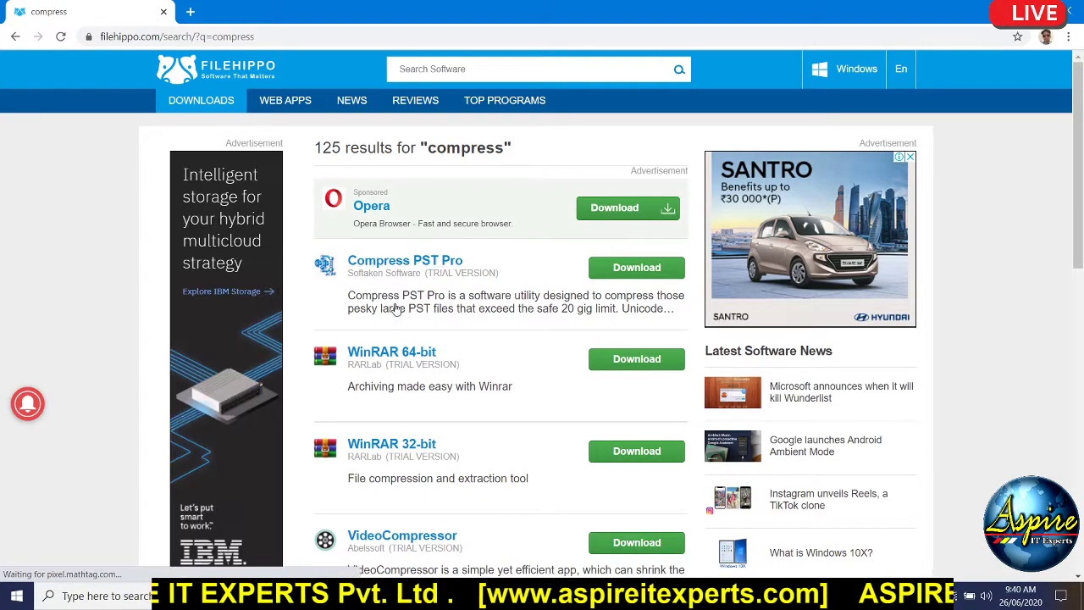
{"action": "scroll", "coordinate": [391, 352], "scroll_direction": "down", "scroll_amount": 2}
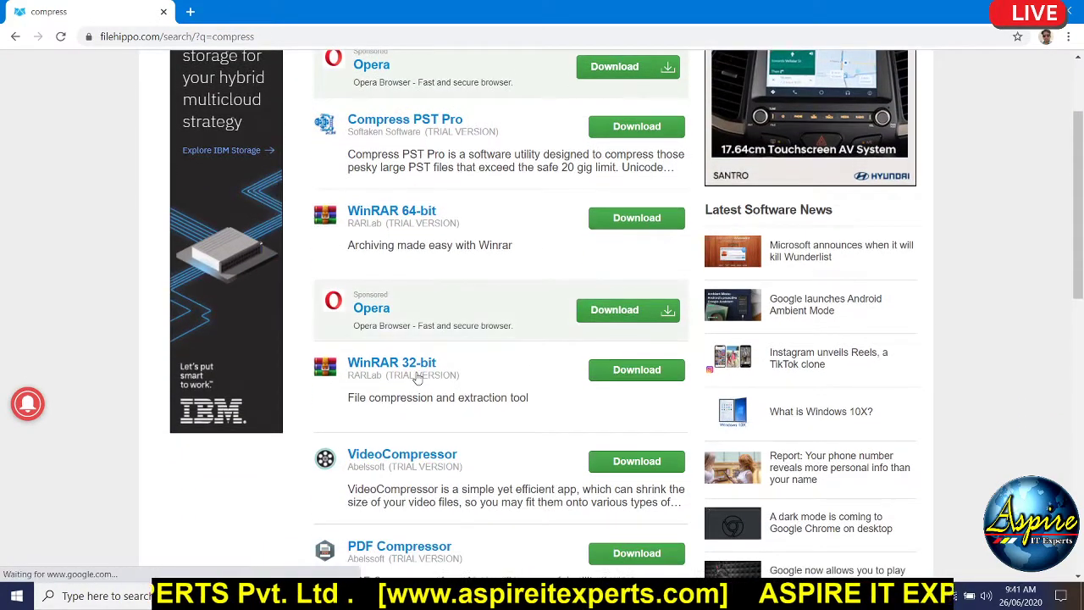
{"action": "scroll", "coordinate": [418, 380], "scroll_direction": "down", "scroll_amount": 3}
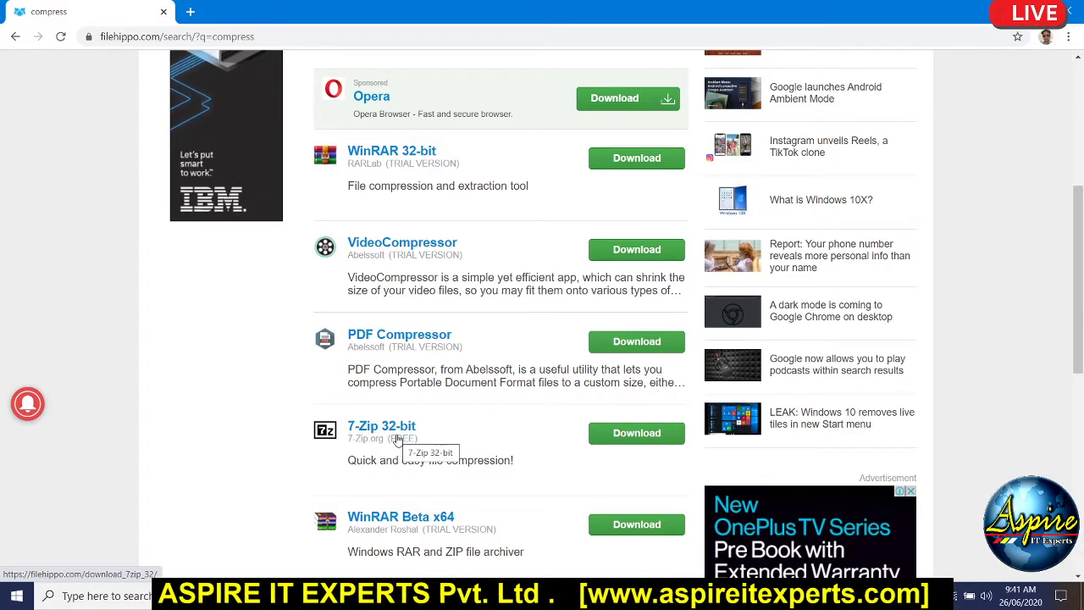
Open the 7-Zip 32-bit page, look over its description and start downloading the latest version
{"action": "left_click", "coordinate": [625, 437]}
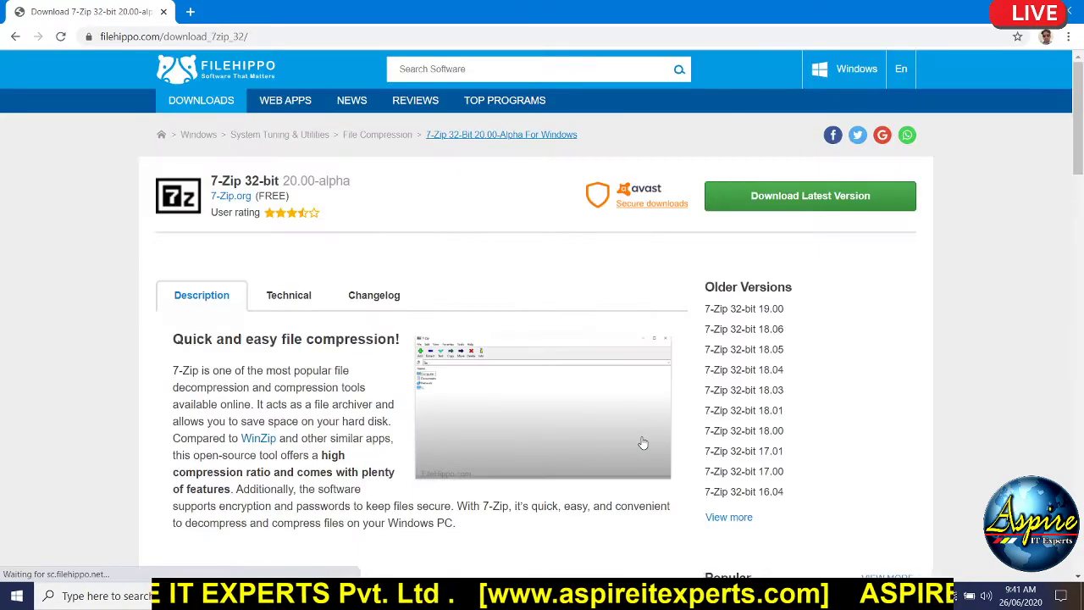
{"action": "scroll", "coordinate": [825, 354], "scroll_direction": "down", "scroll_amount": 5}
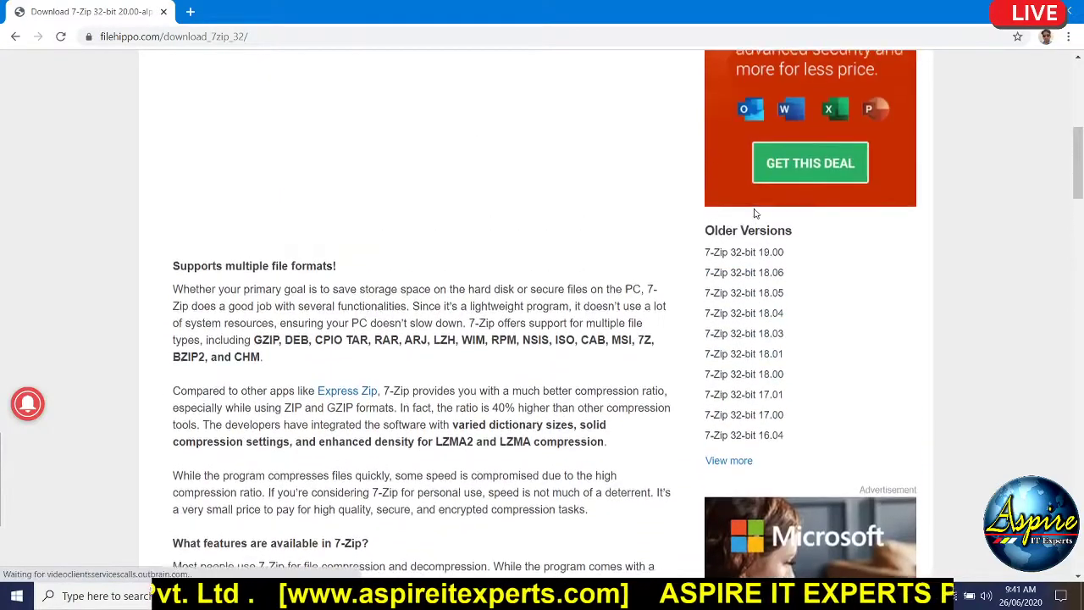
{"action": "scroll", "coordinate": [755, 213], "scroll_direction": "up", "scroll_amount": 5}
{"action": "left_click", "coordinate": [820, 200]}
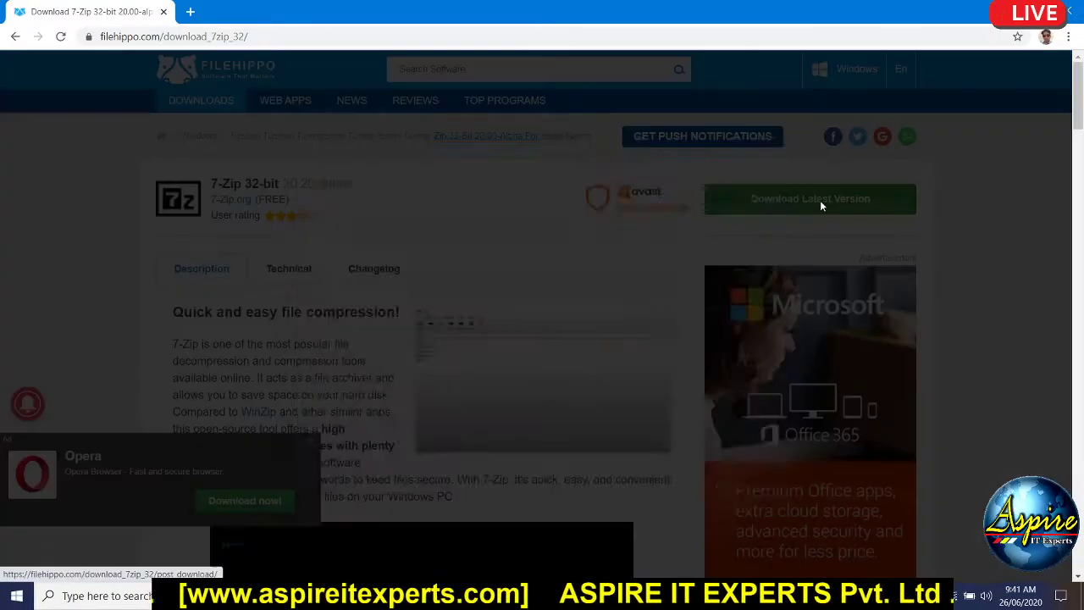
{"action": "left_click", "coordinate": [777, 155]}
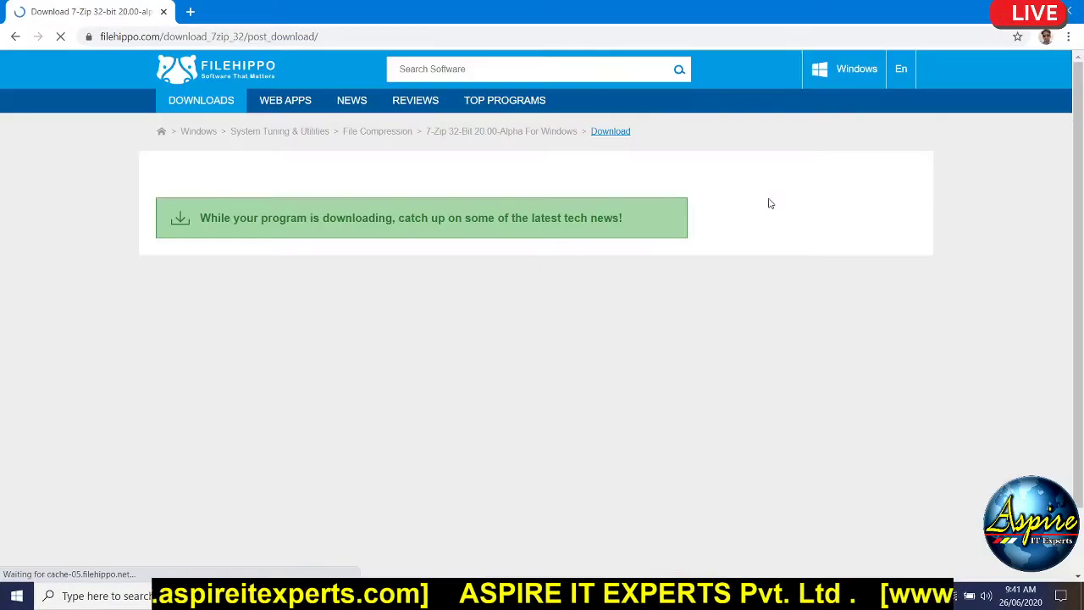